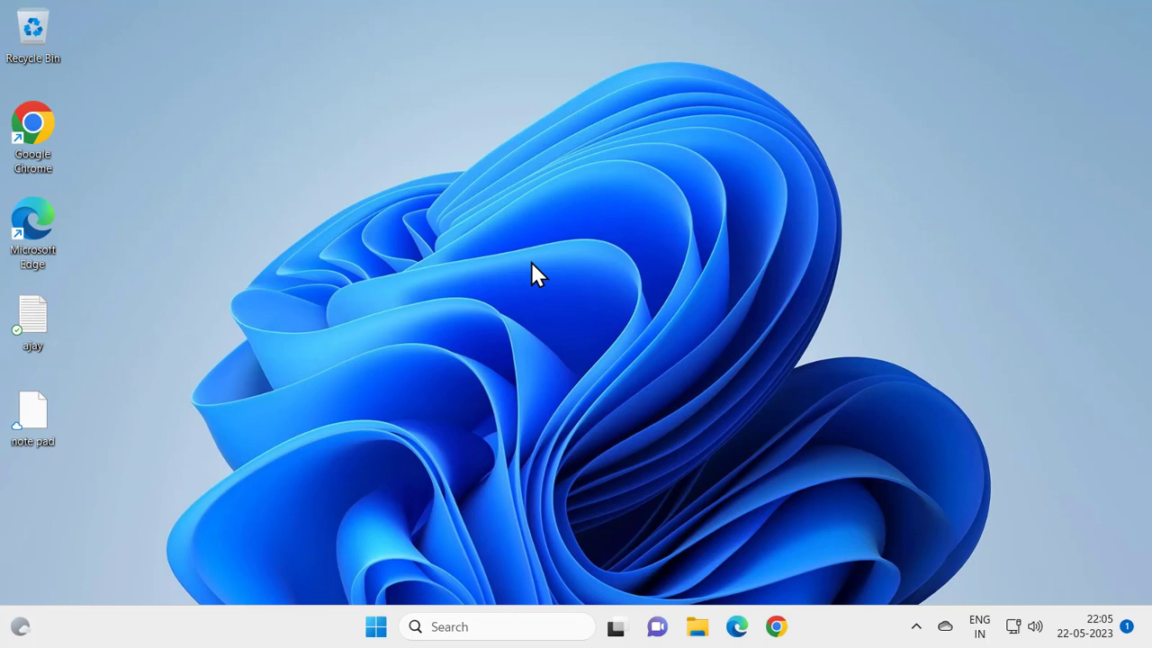
Search for regedit, run Registry Editor as administrator, and allow it to make changes to the device.
{"action": "left_click", "coordinate": [462, 627]}
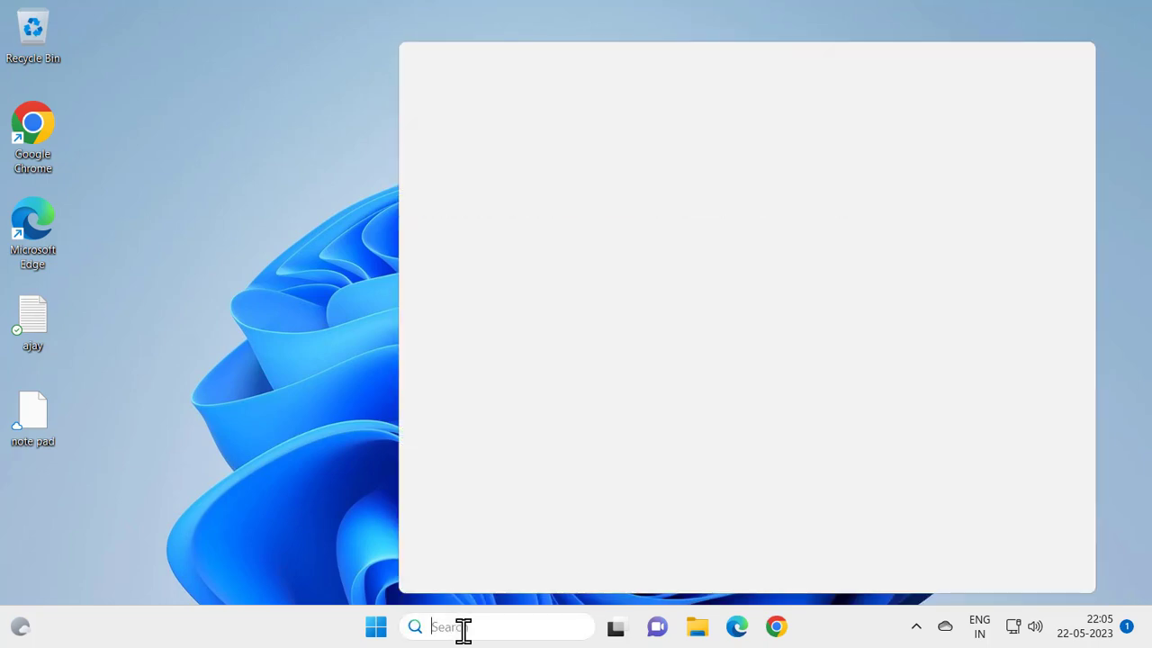
{"action": "type", "text": "re"}
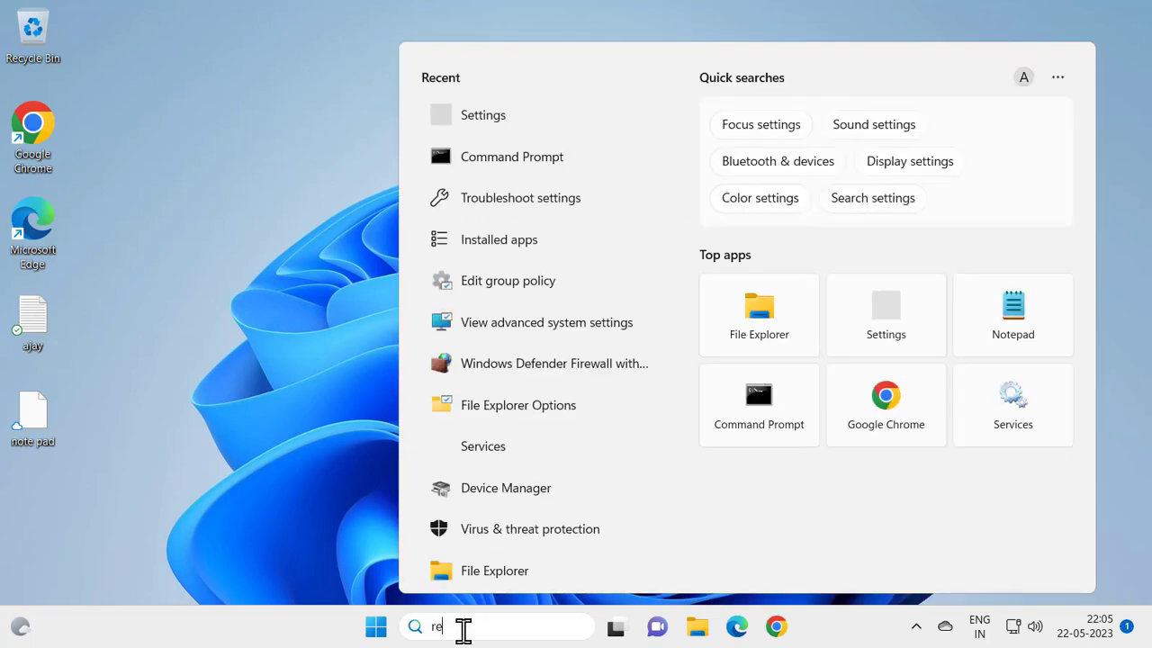
{"action": "type", "text": "gedit"}
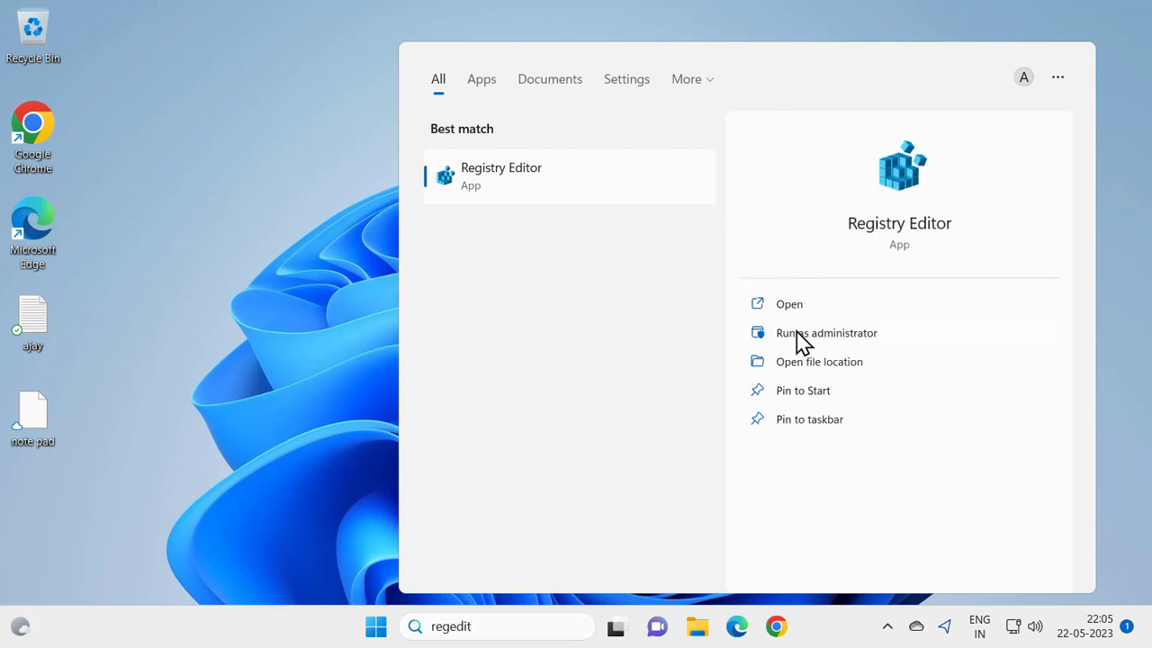
{"action": "left_click", "coordinate": [799, 335]}
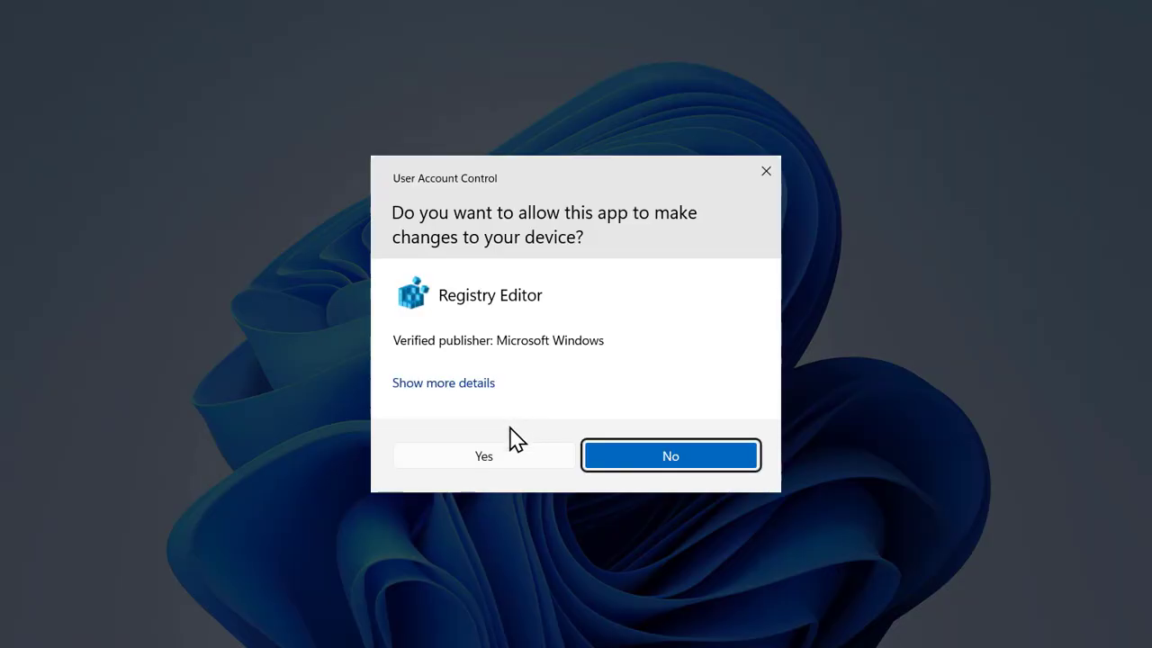
{"action": "left_click", "coordinate": [506, 453]}
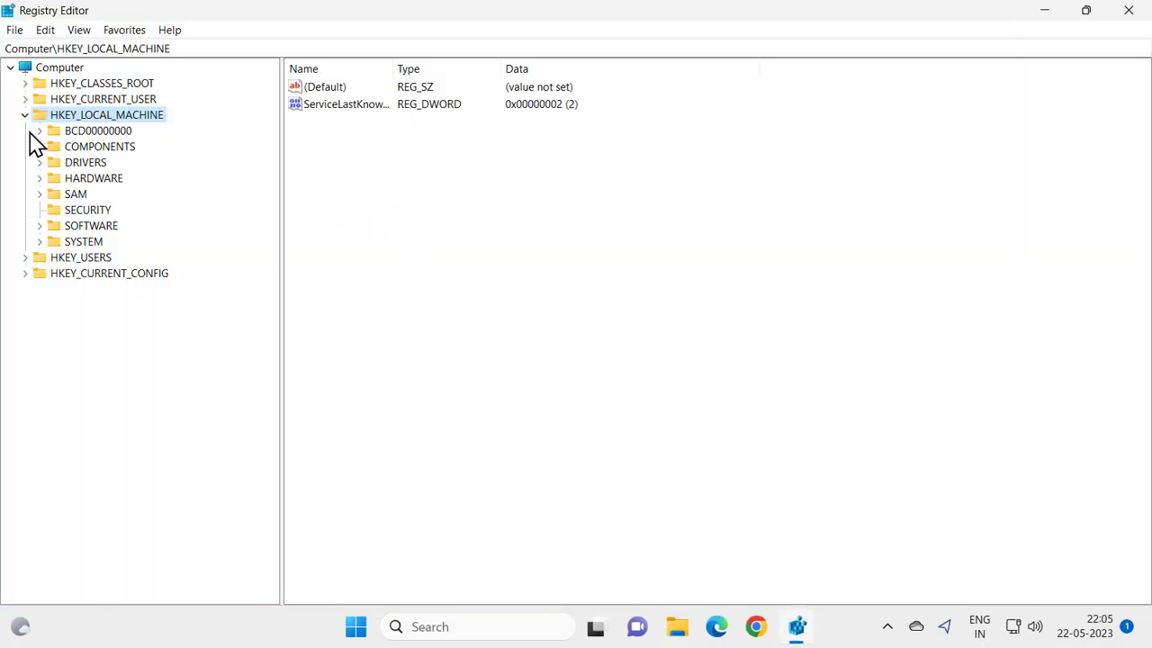
Expand the registry tree down to the key HKEY_LOCAL_MACHINE\SOFTWARE\Policies\Microsoft\Windows.
{"action": "left_click", "coordinate": [25, 115]}
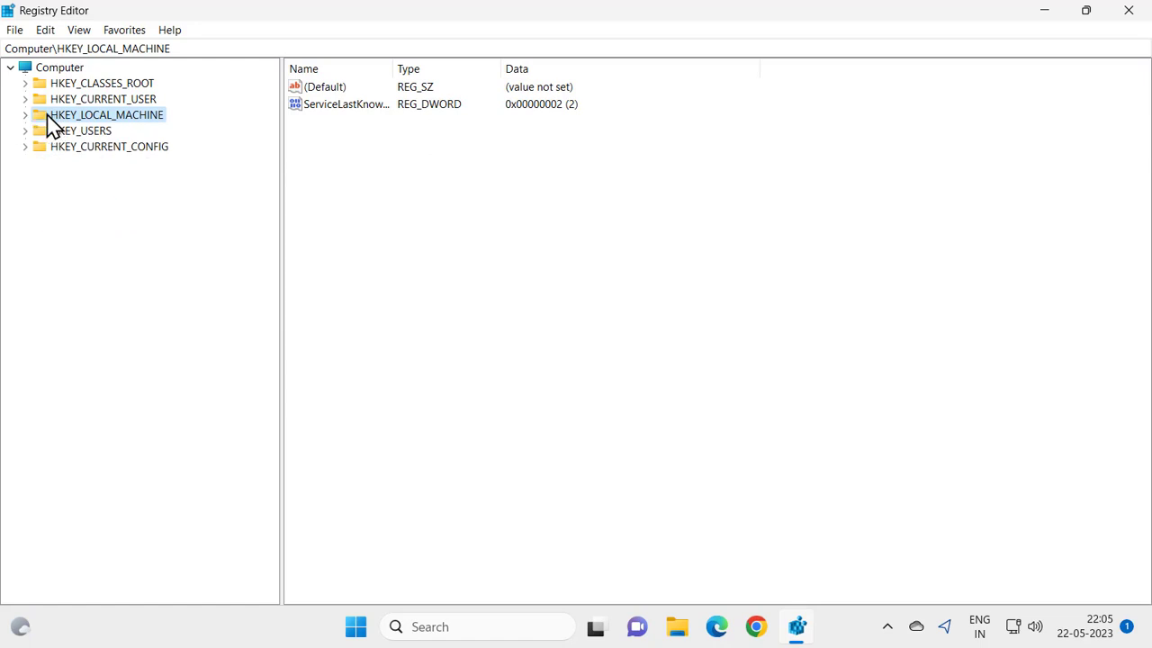
{"action": "left_click", "coordinate": [26, 117]}
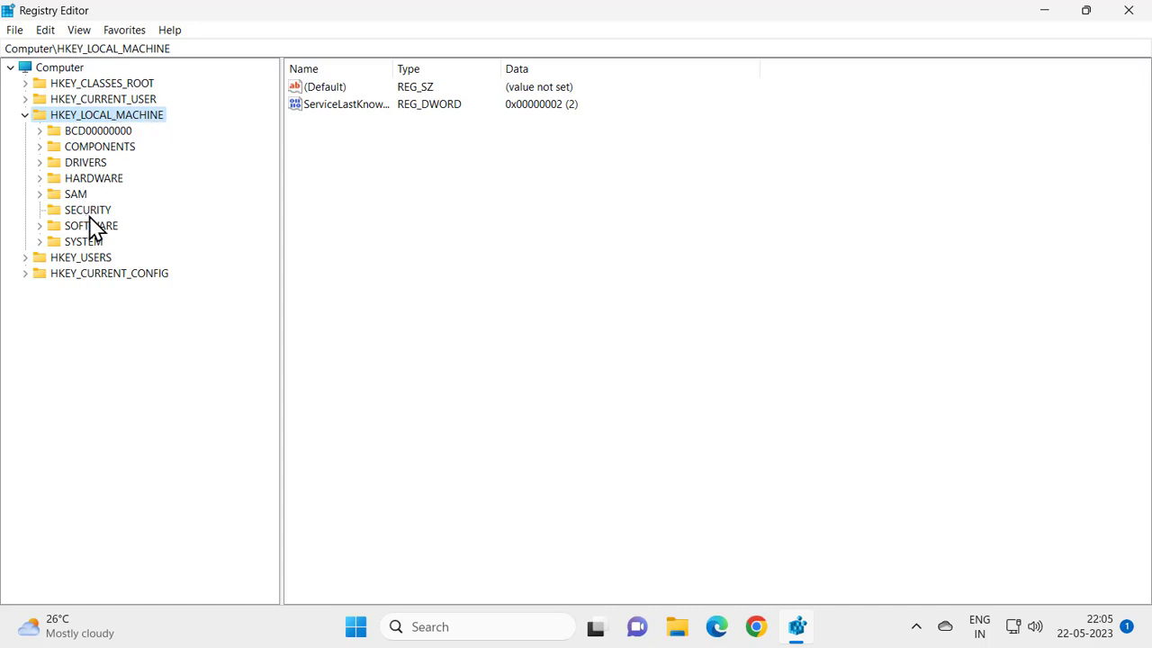
{"action": "left_click", "coordinate": [40, 225]}
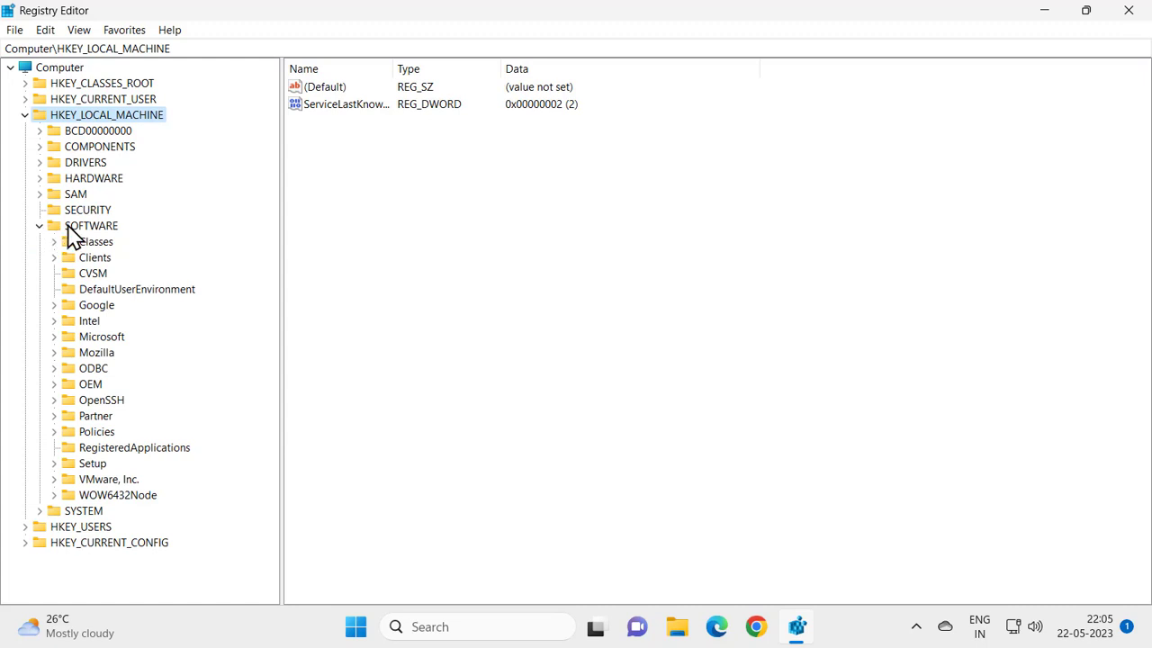
{"action": "left_click", "coordinate": [70, 227]}
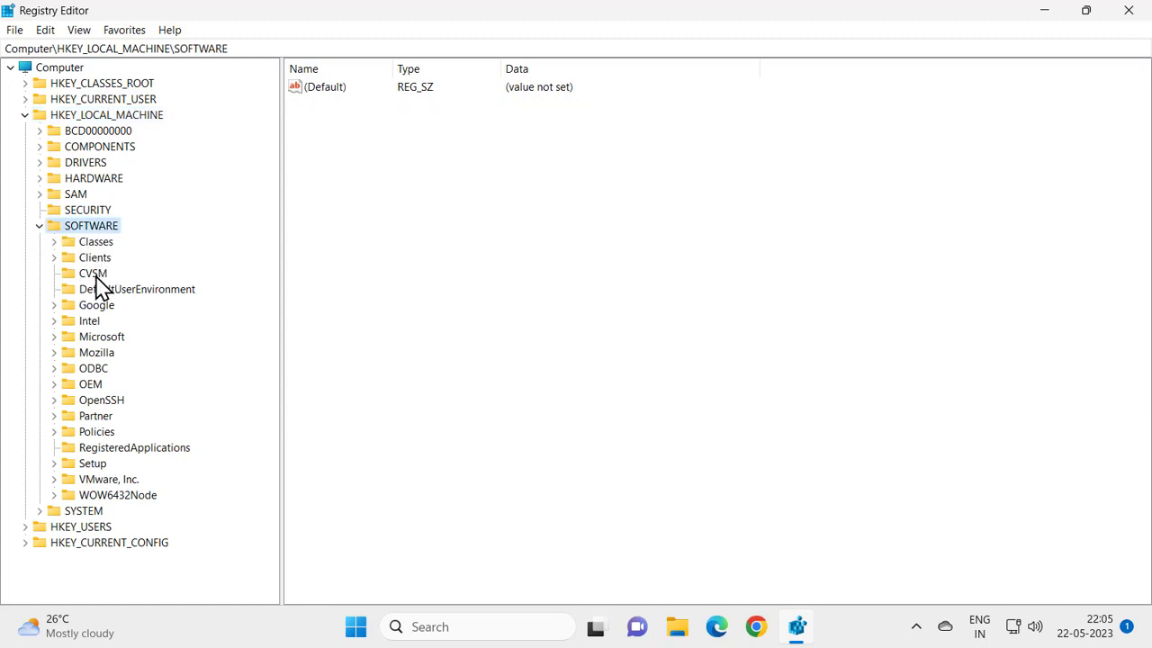
{"action": "left_click", "coordinate": [90, 433]}
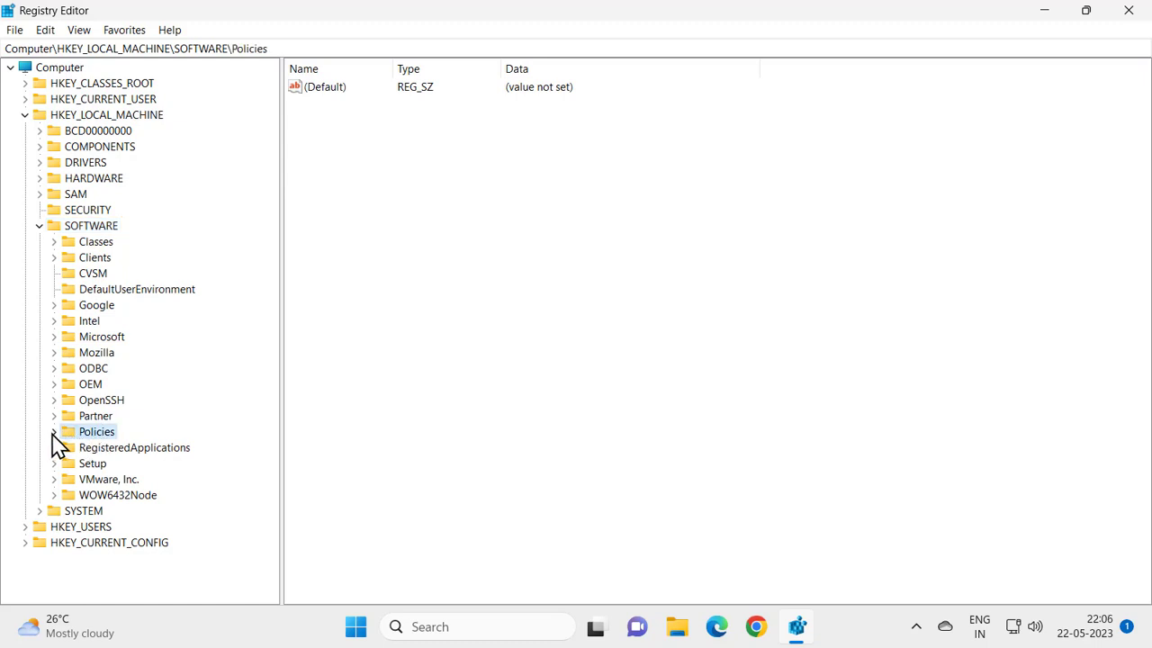
{"action": "left_click", "coordinate": [53, 432]}
{"action": "left_click", "coordinate": [76, 448]}
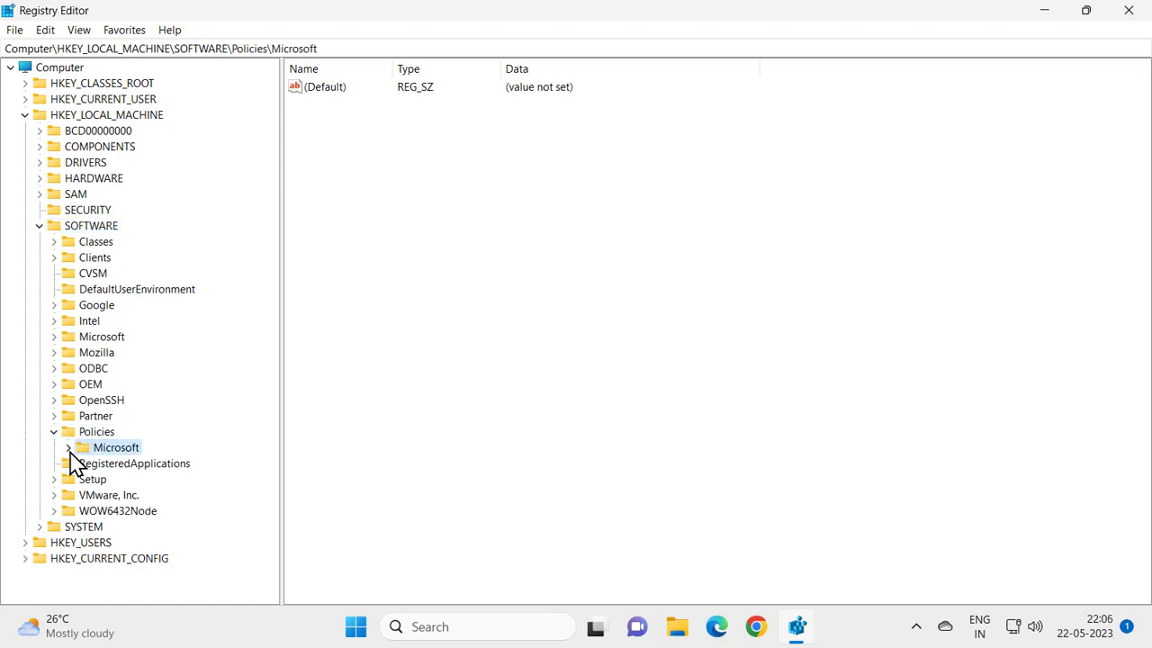
{"action": "left_click", "coordinate": [70, 448]}
{"action": "scroll", "coordinate": [85, 424], "scroll_direction": "down", "scroll_amount": 2}
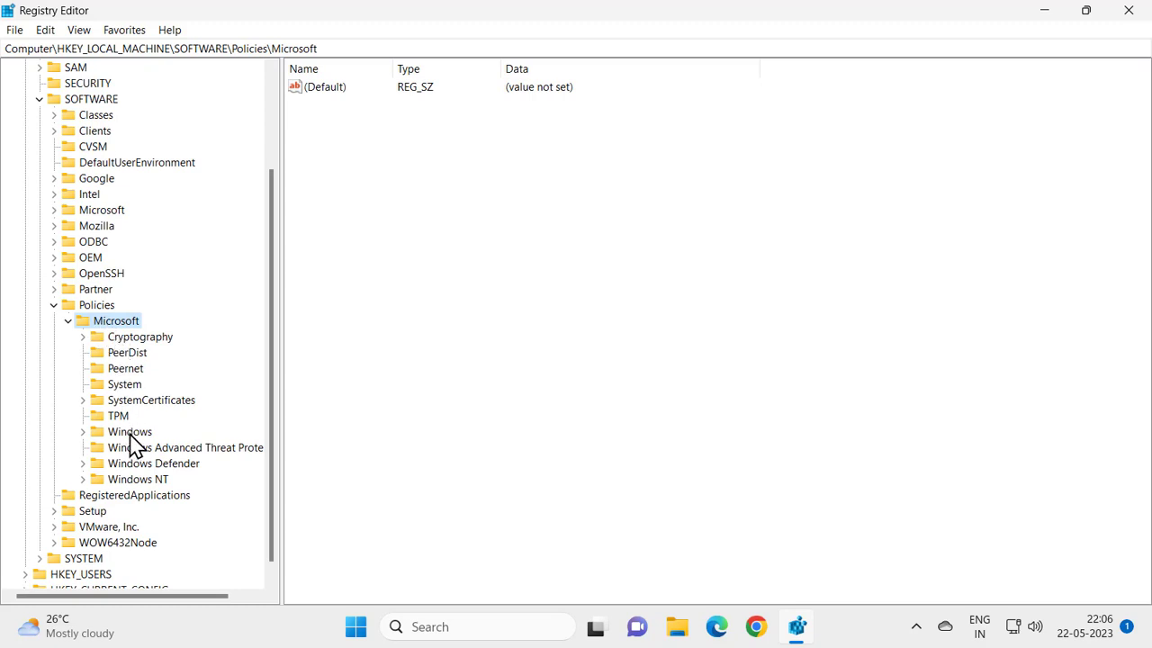
{"action": "left_click", "coordinate": [106, 434]}
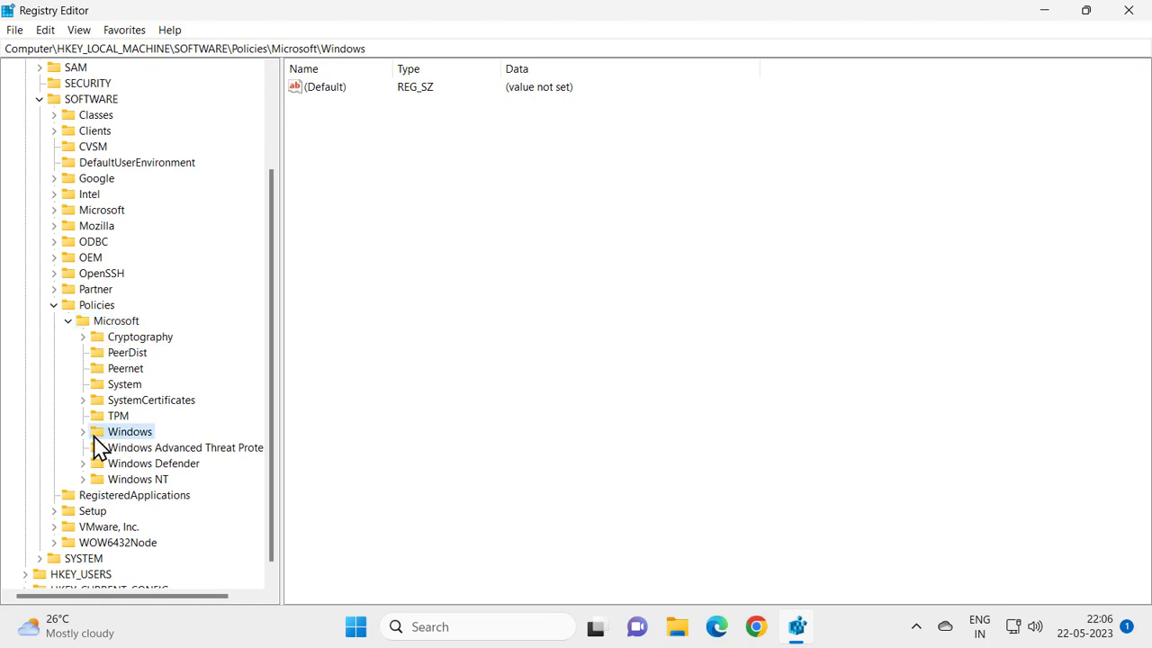
{"action": "left_click", "coordinate": [83, 433]}
{"action": "scroll", "coordinate": [114, 409], "scroll_direction": "down", "scroll_amount": 2}
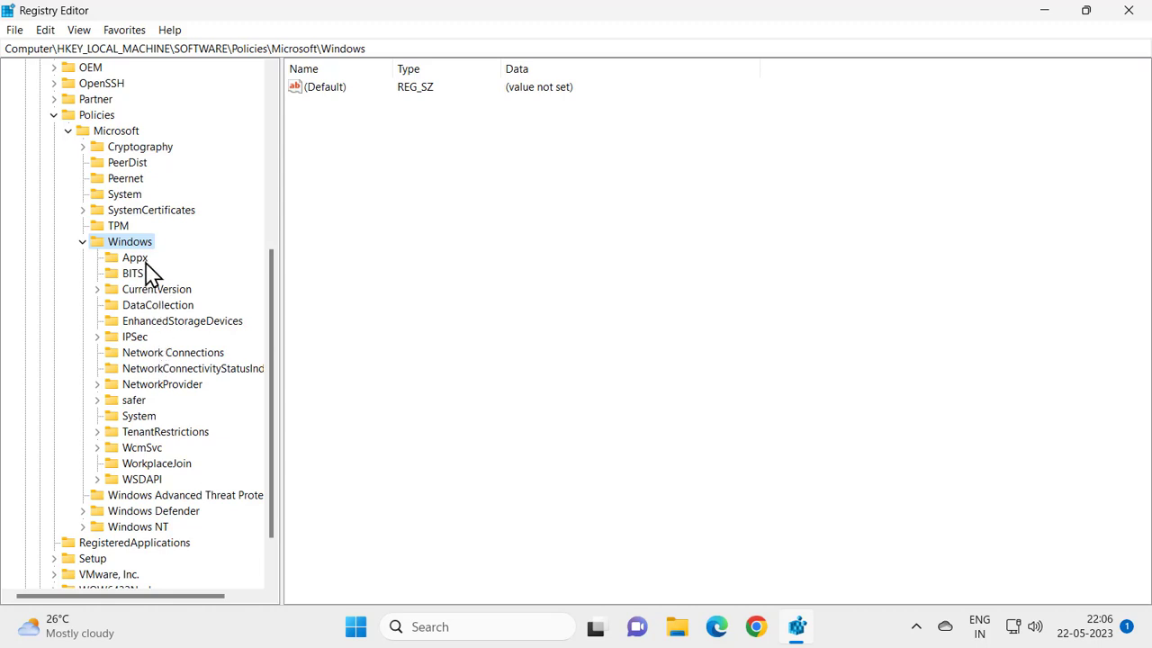
Look through the subkeys of the Windows policies key for names beginning with W.
{"action": "left_click", "coordinate": [148, 321]}
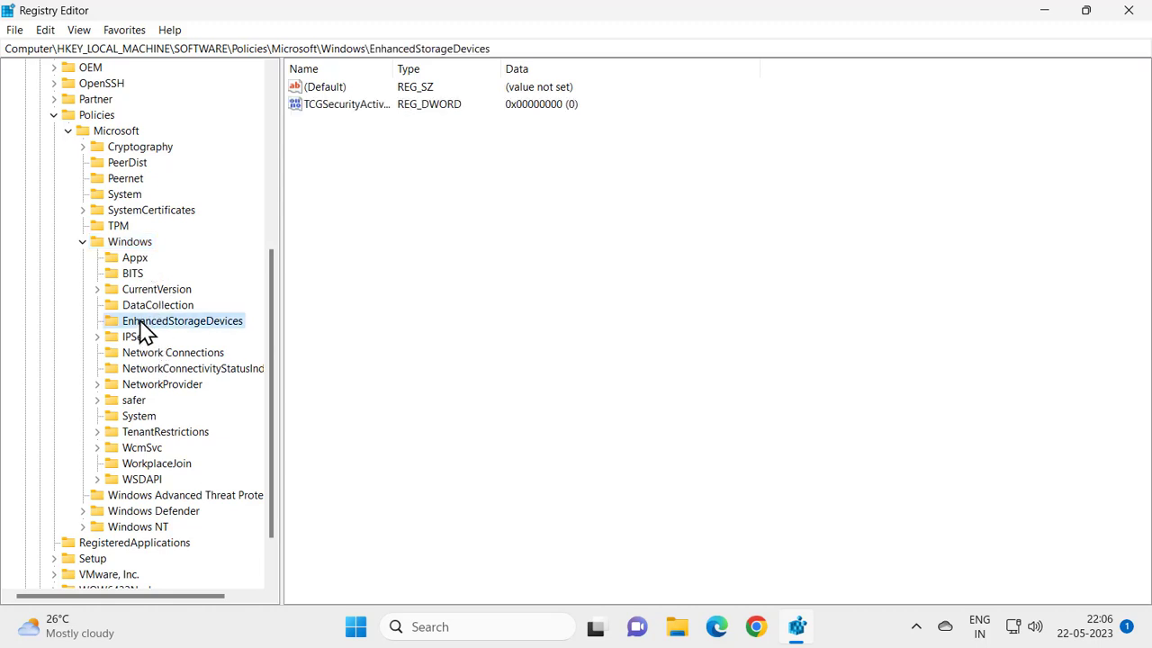
{"action": "key", "text": "w"}
{"action": "key", "text": "w"}
{"action": "key", "text": "w"}
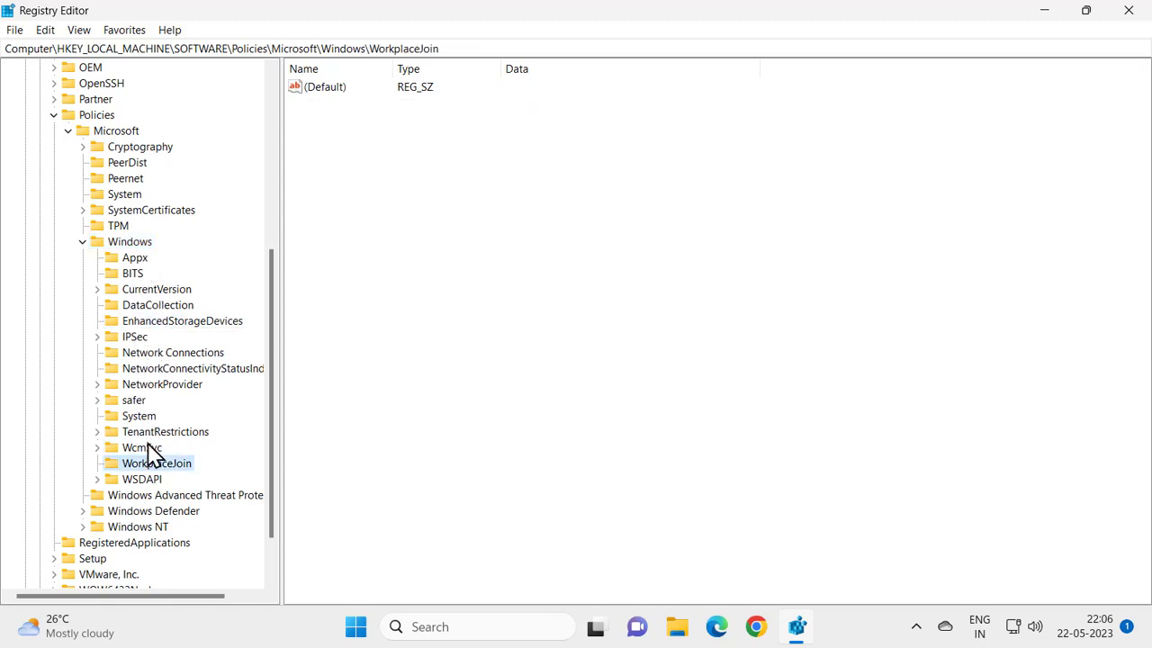
{"action": "key", "text": "w"}
{"action": "key", "text": "w"}
{"action": "key", "text": "w"}
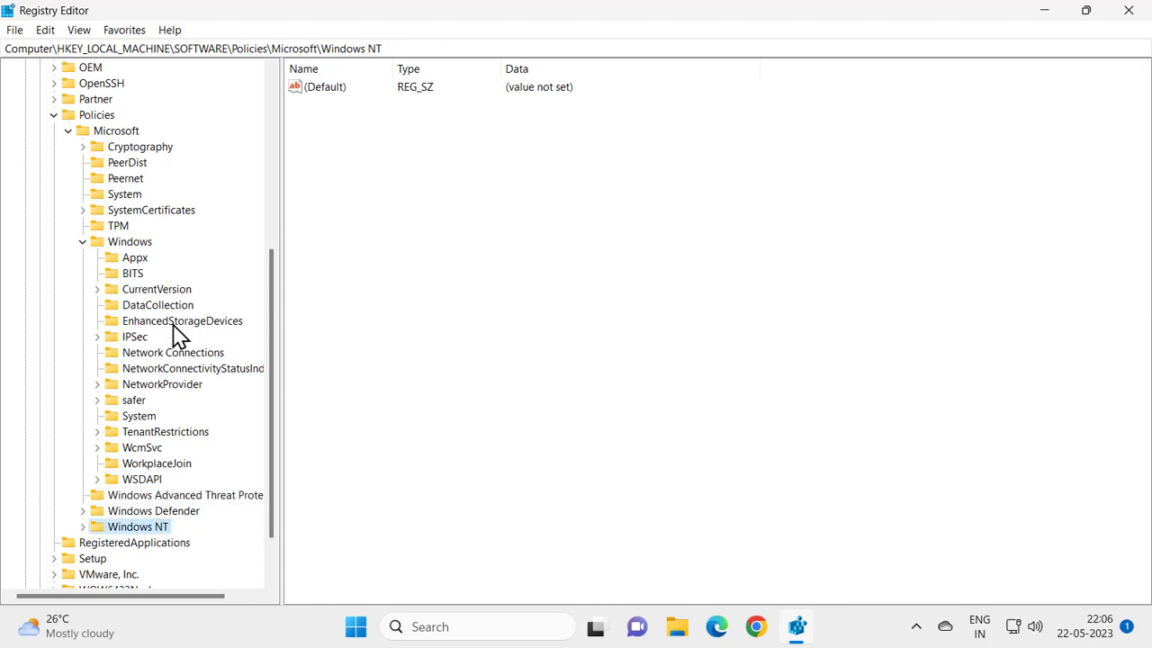
Create a new key named WindowsUpdate under the Policies\Microsoft\Windows key.
{"action": "left_click", "coordinate": [124, 243]}
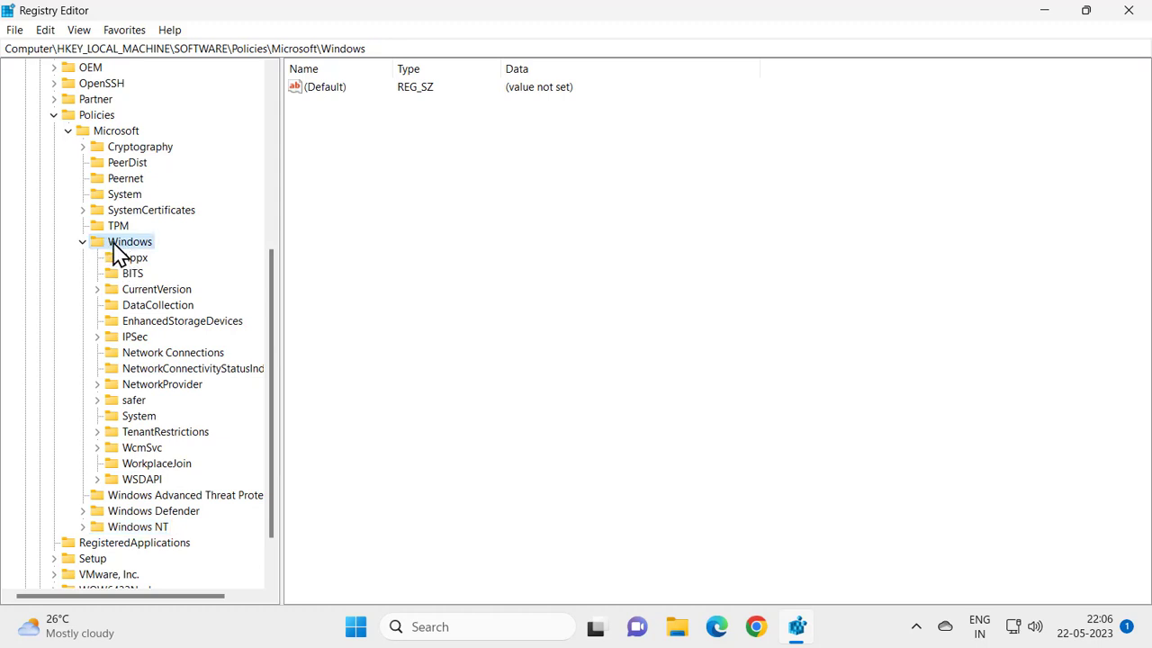
{"action": "right_click", "coordinate": [115, 250]}
{"action": "mouse_move", "coordinate": [276, 273]}
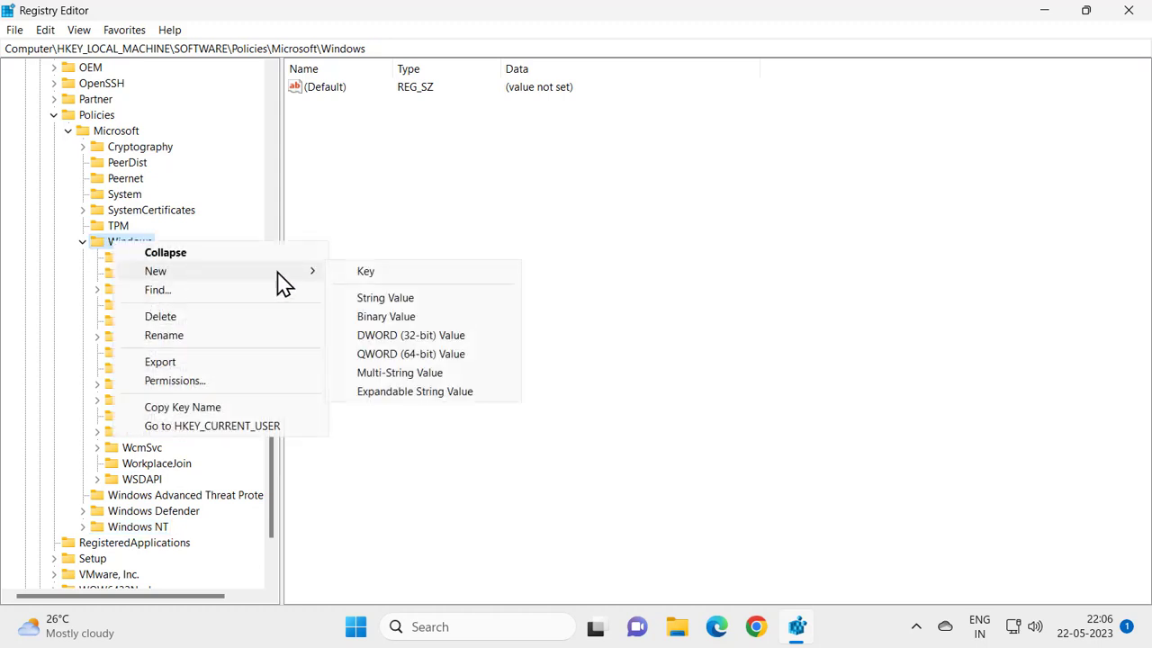
{"action": "left_click", "coordinate": [378, 274]}
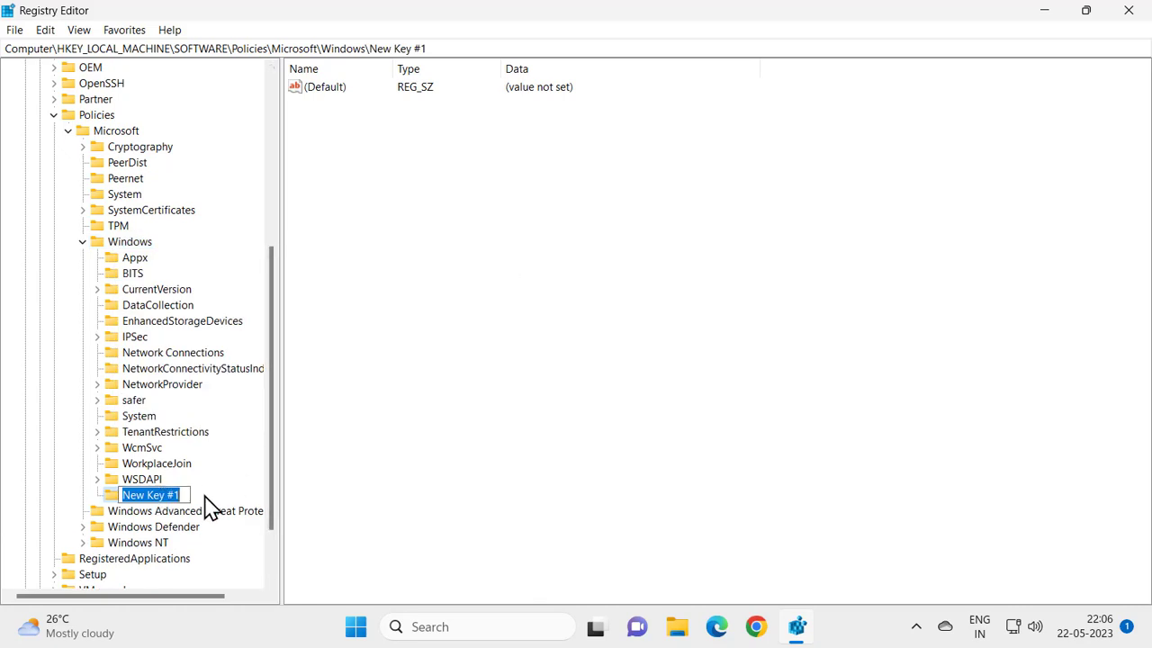
{"action": "type", "text": "W"}
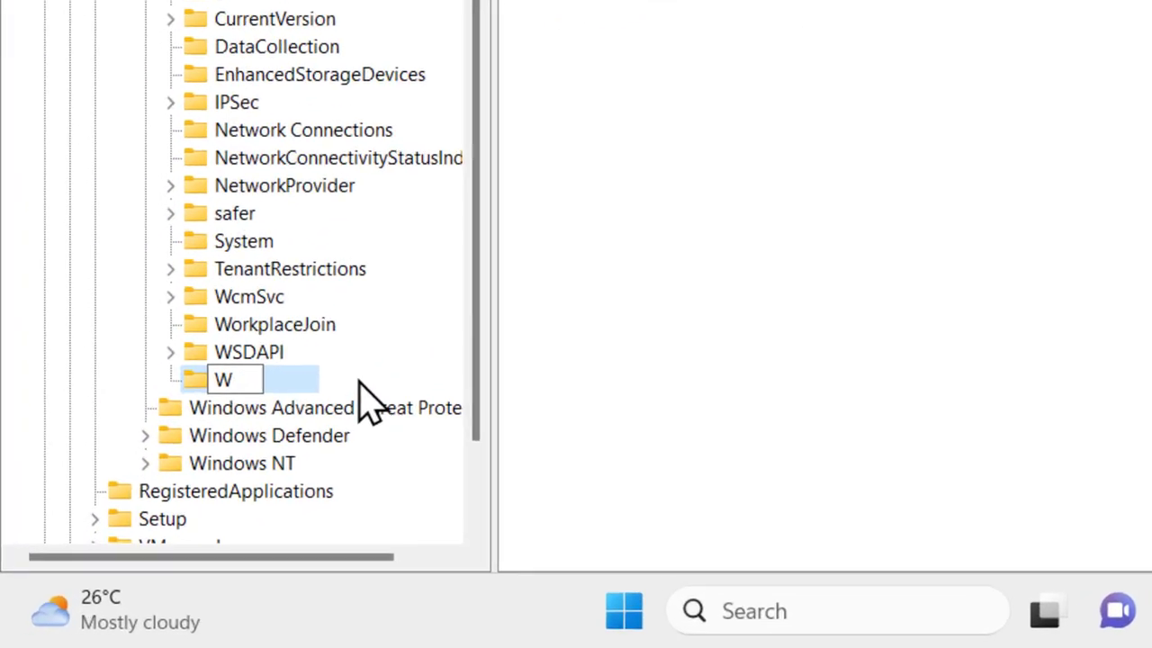
{"action": "type", "text": "in"}
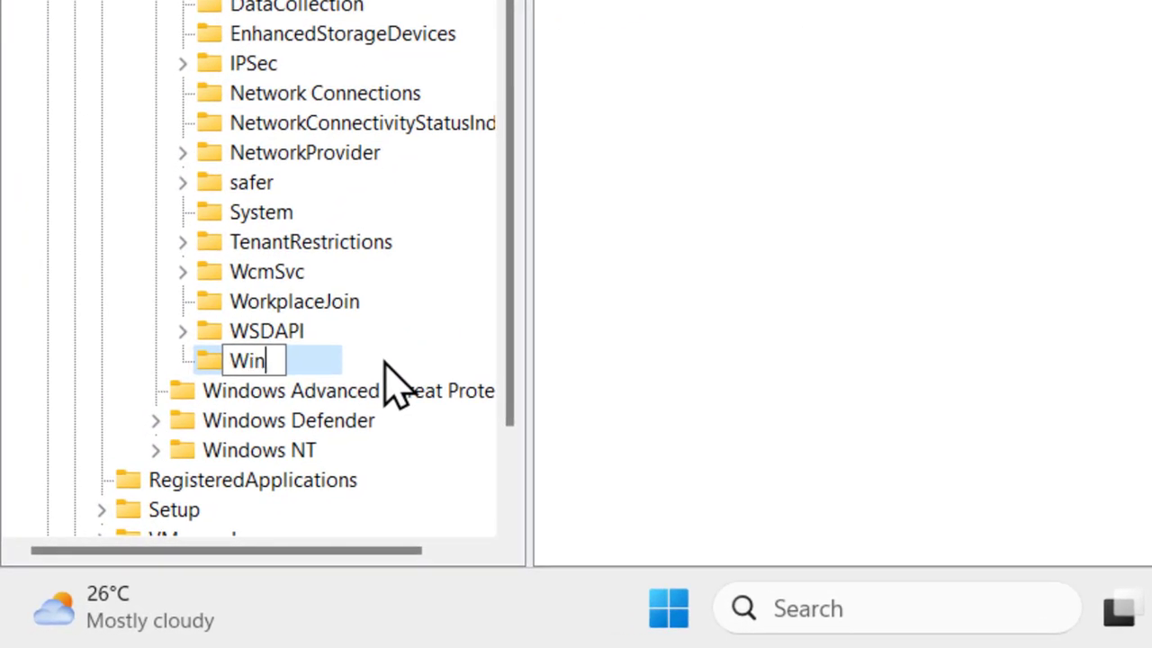
{"action": "type", "text": "dows"}
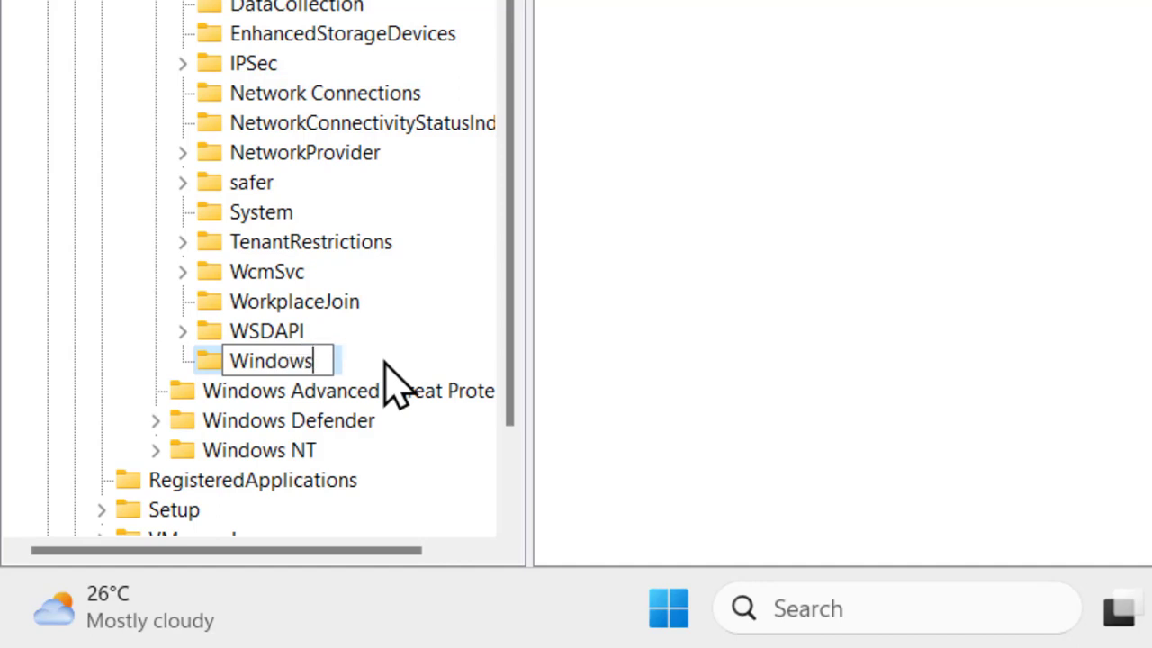
{"action": "type", "text": "U"}
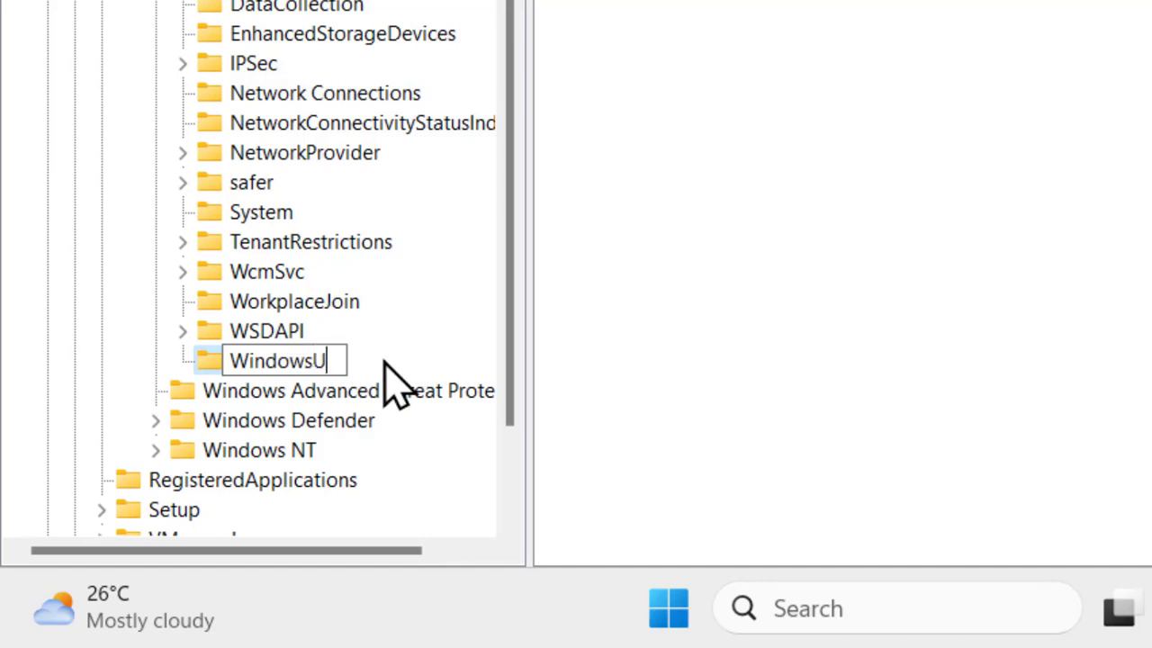
{"action": "type", "text": "pdate"}
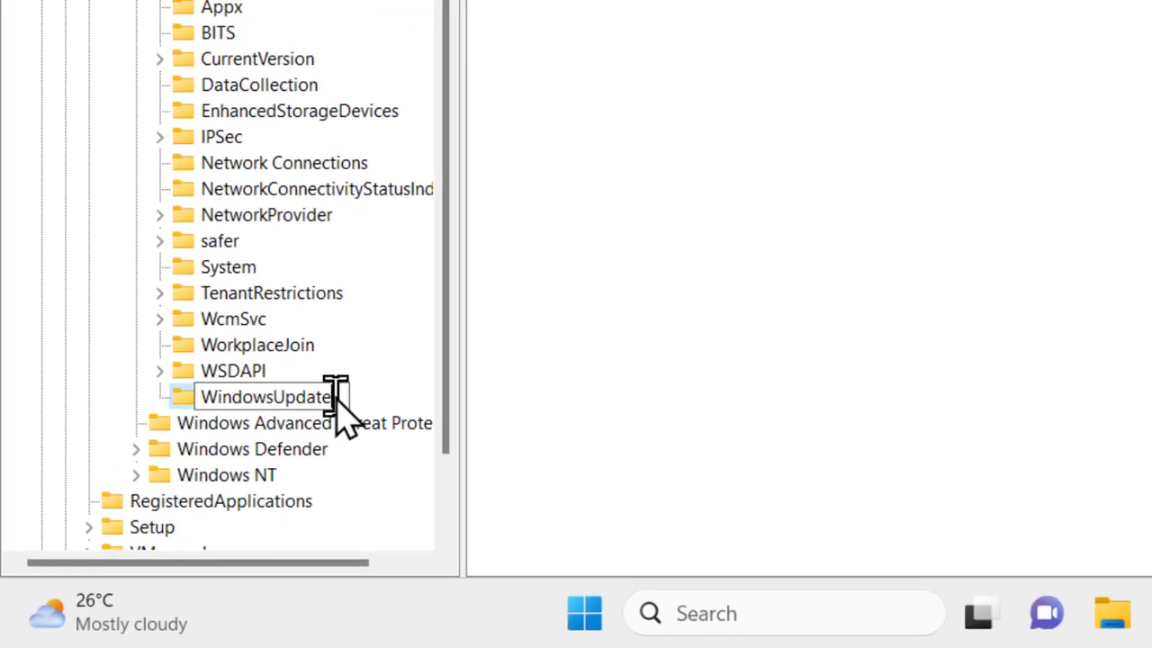
{"action": "key", "text": "Return"}
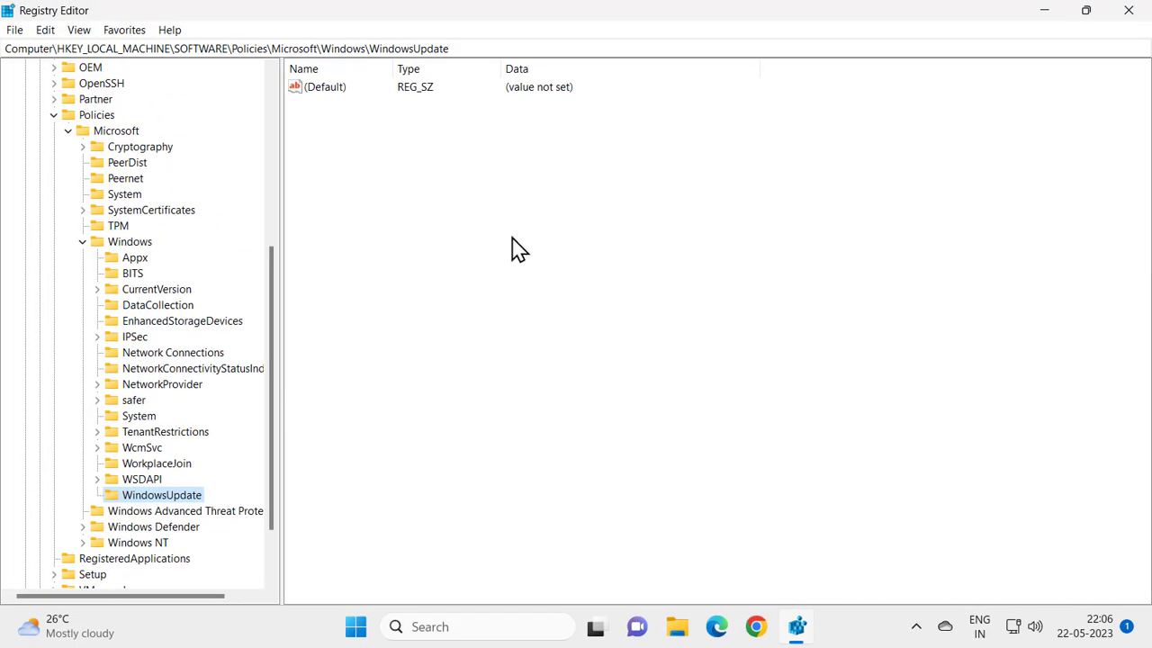
Highlight the full registry path of the WindowsUpdate key to review it.
{"action": "left_click", "coordinate": [508, 239]}
{"action": "left_click_drag", "start_coordinate": [824, 84], "coordinate": [43, 79]}
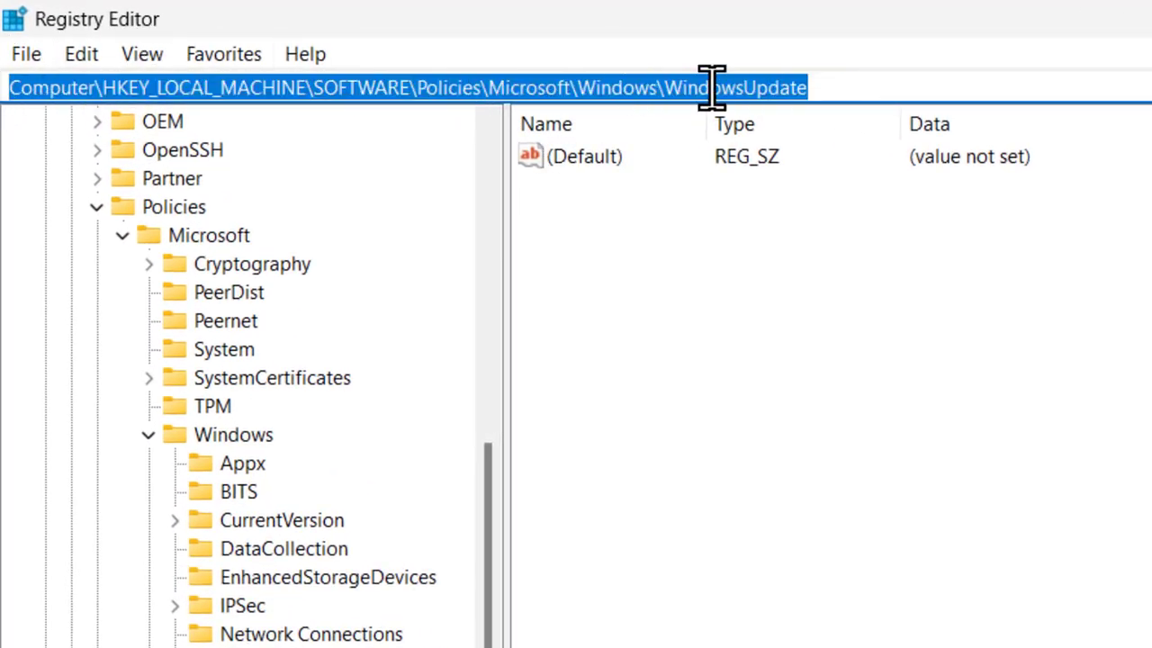
{"action": "left_click", "coordinate": [836, 84]}
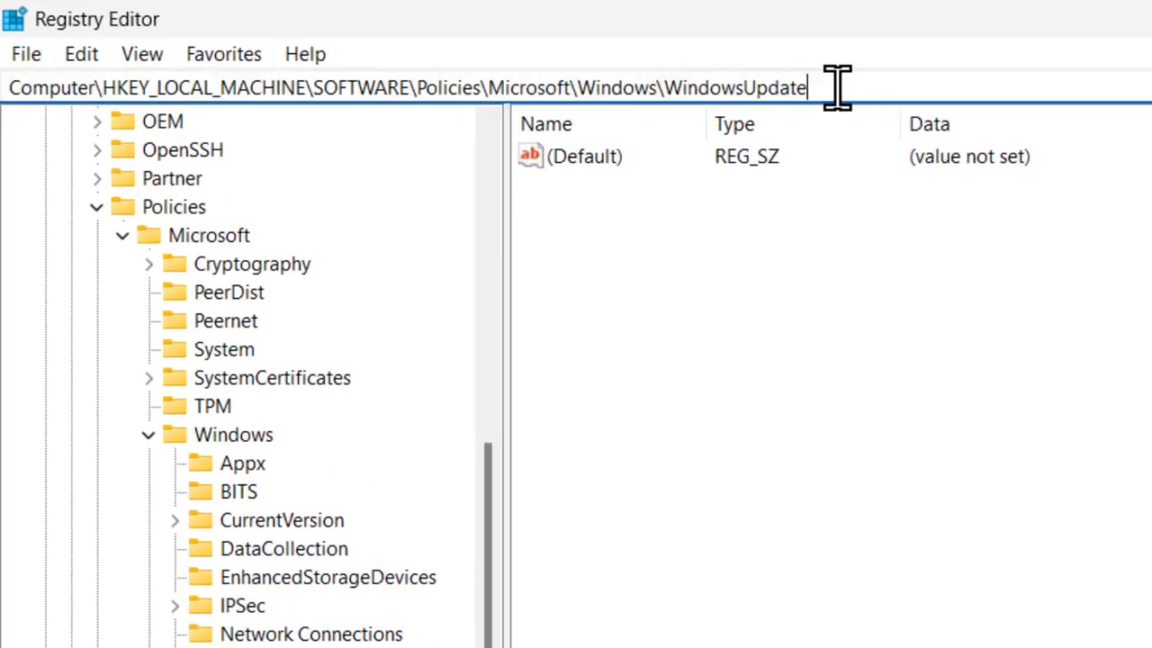
{"action": "left_click_drag", "start_coordinate": [836, 85], "coordinate": [82, 72]}
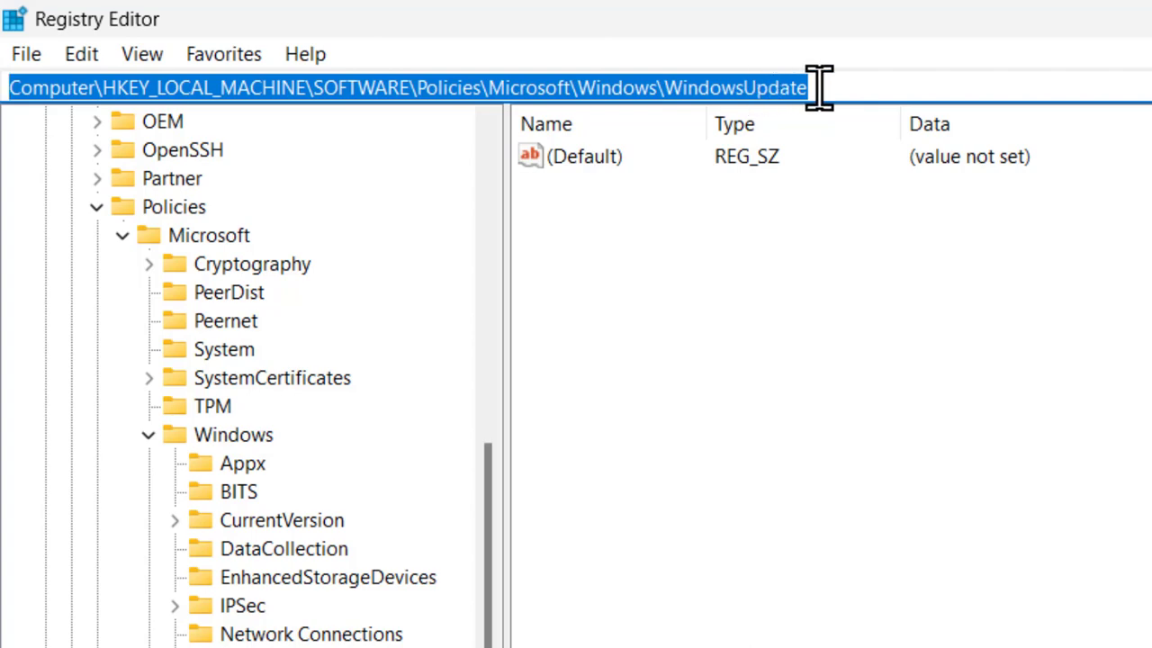
{"action": "left_click", "coordinate": [819, 406]}
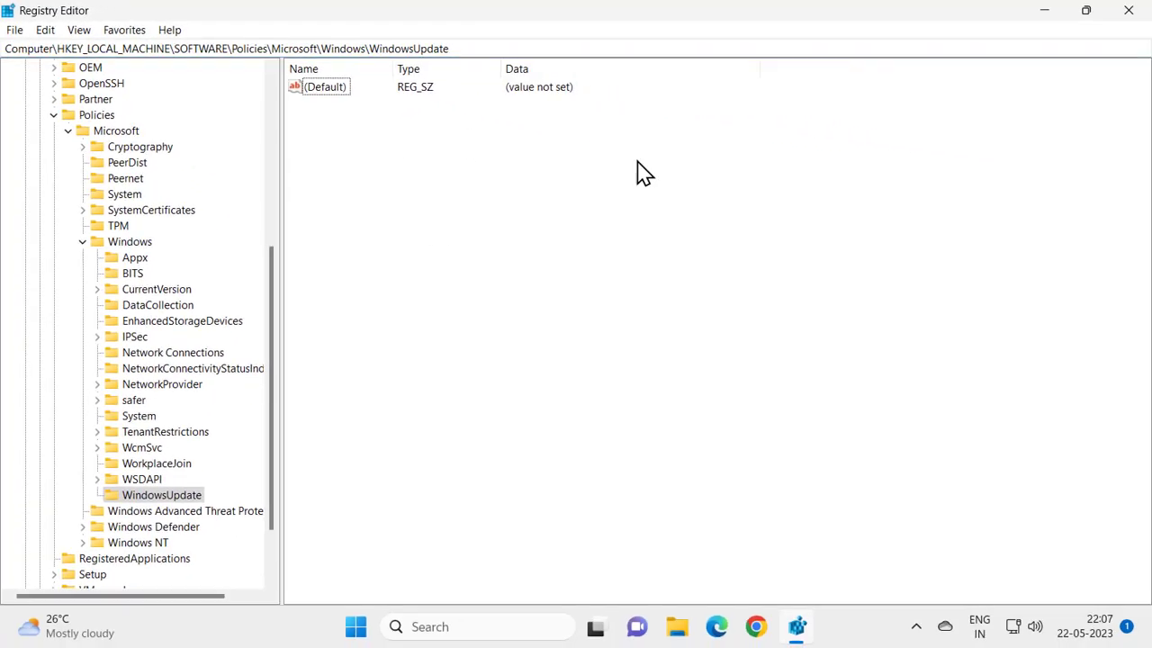
Create a DWORD (32-bit) value named TargetReleaseVersion in the WindowsUpdate key.
{"action": "right_click", "coordinate": [565, 290]}
{"action": "mouse_move", "coordinate": [623, 302]}
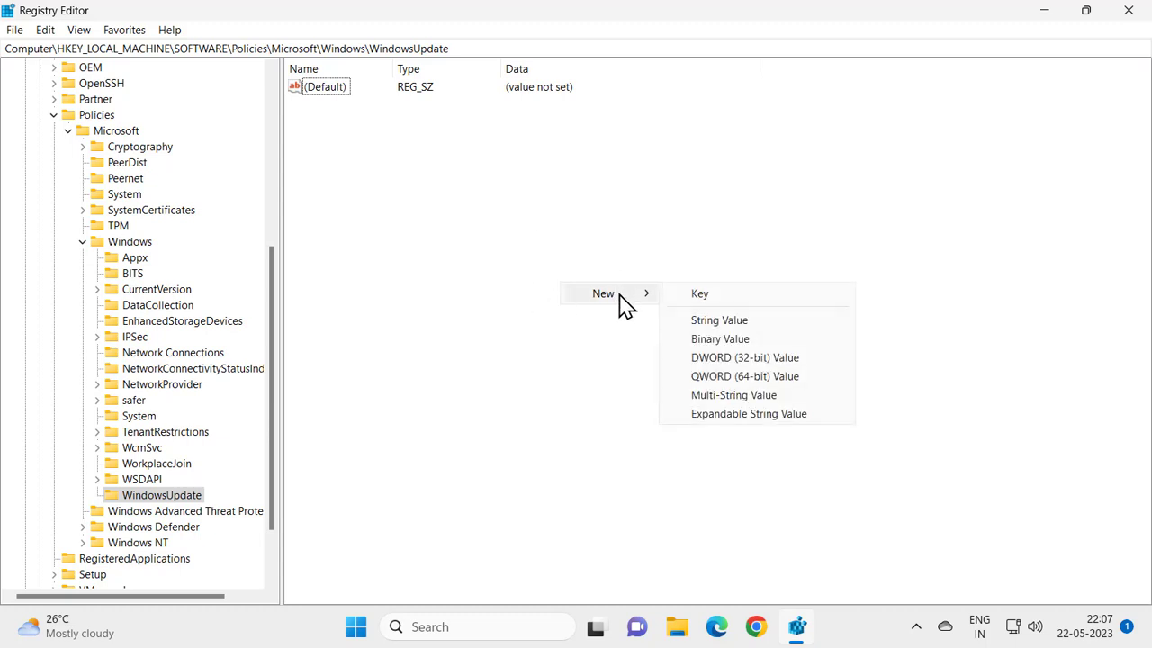
{"action": "left_click", "coordinate": [733, 358]}
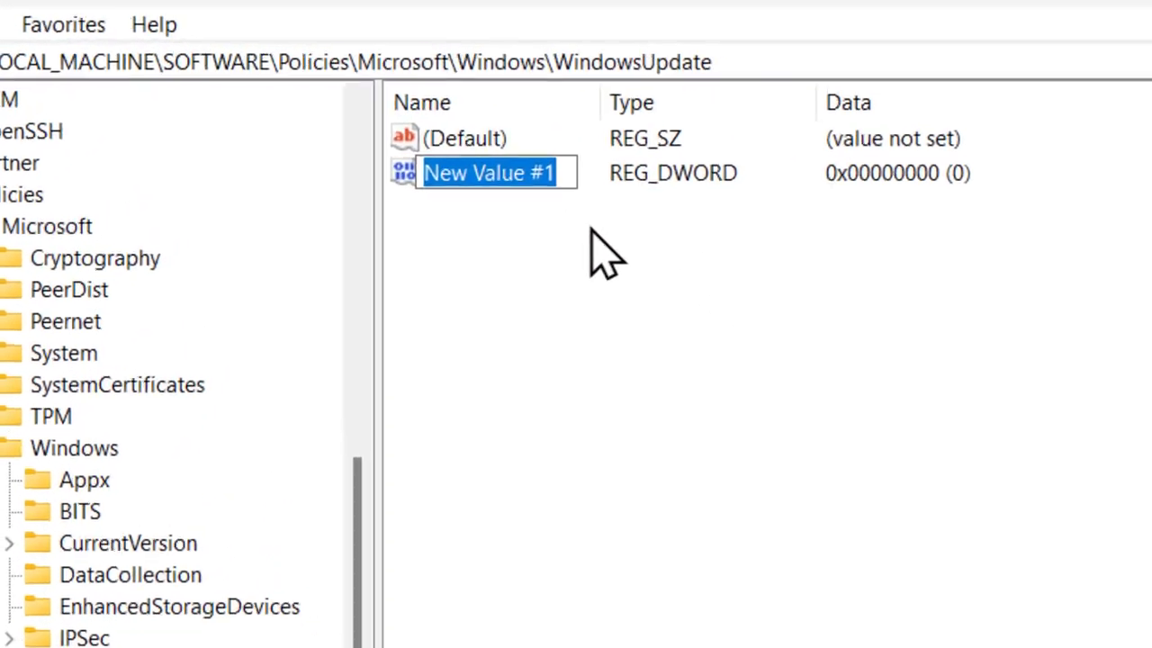
{"action": "type", "text": "T"}
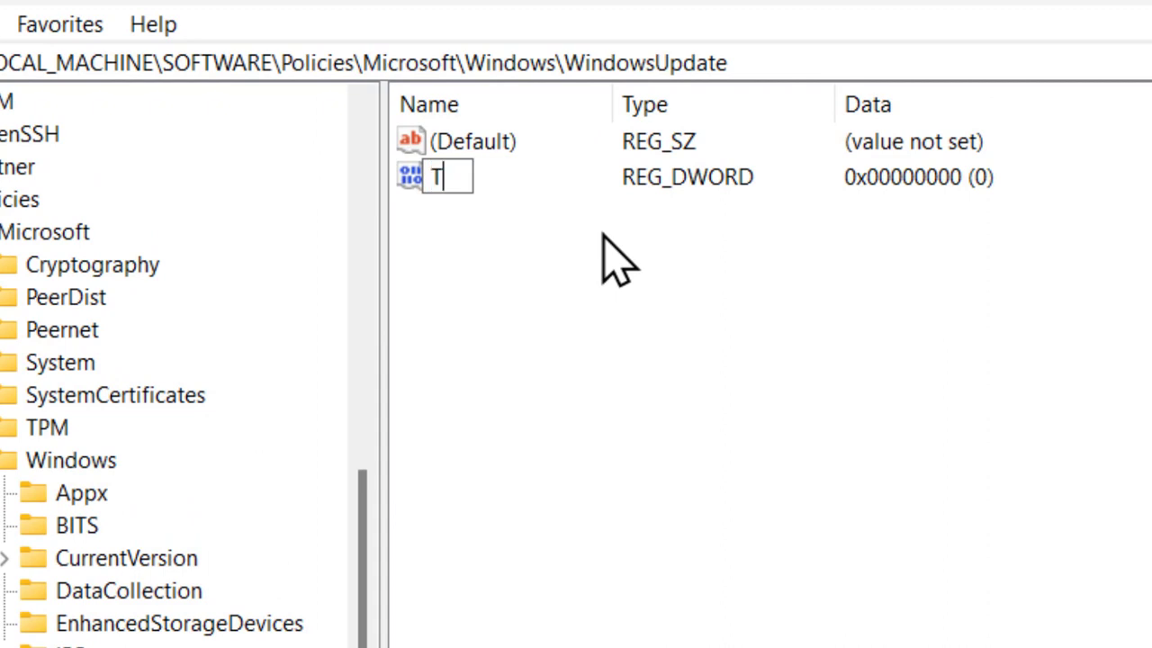
{"action": "type", "text": "arget"}
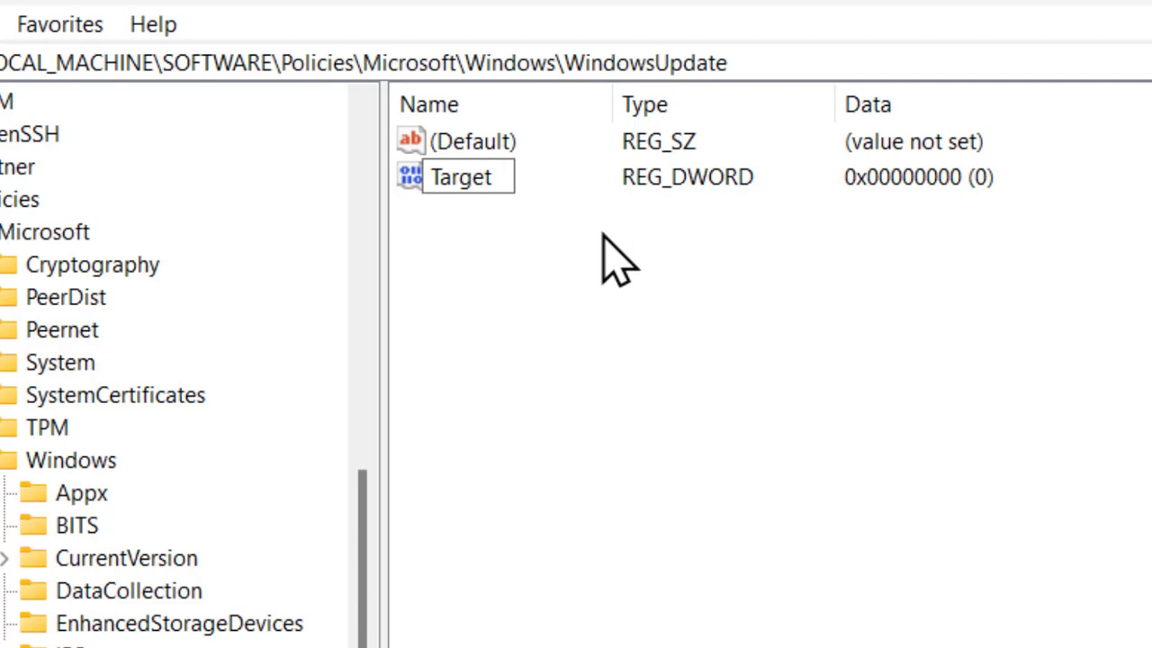
{"action": "type", "text": "Rele"}
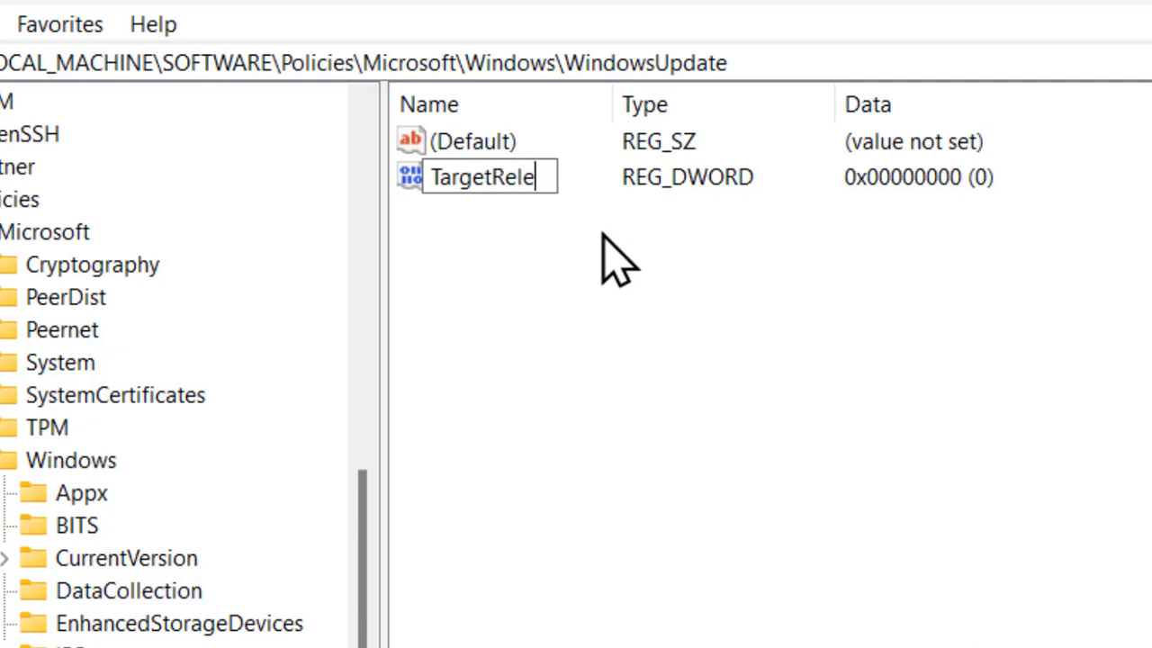
{"action": "type", "text": "ase"}
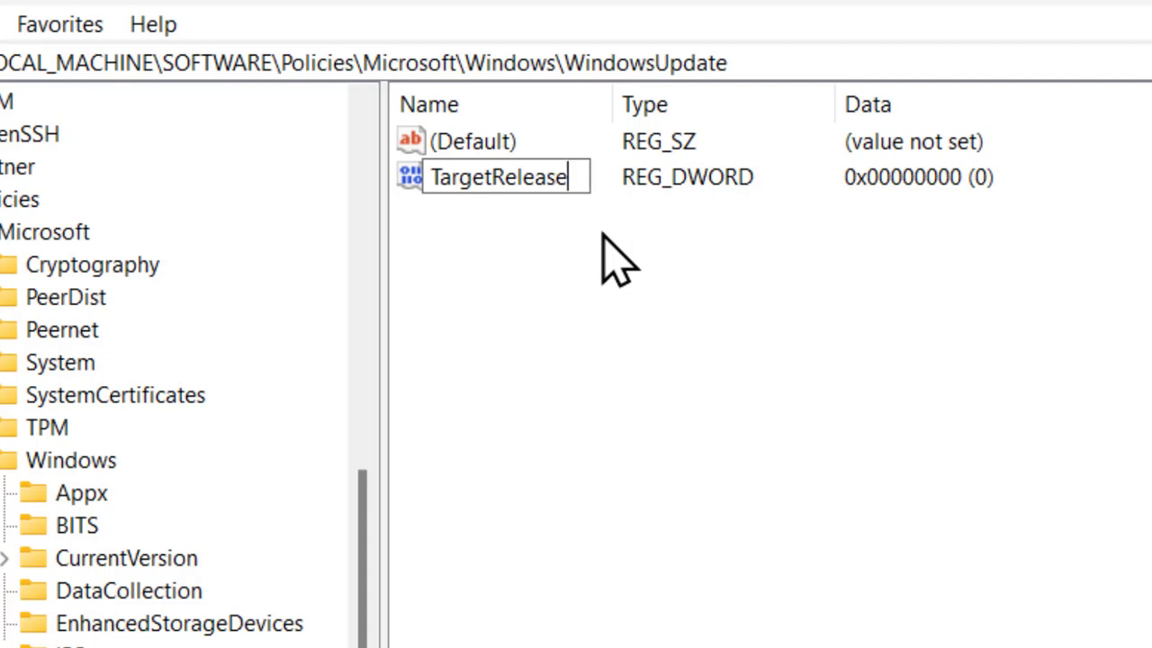
{"action": "type", "text": "Ver"}
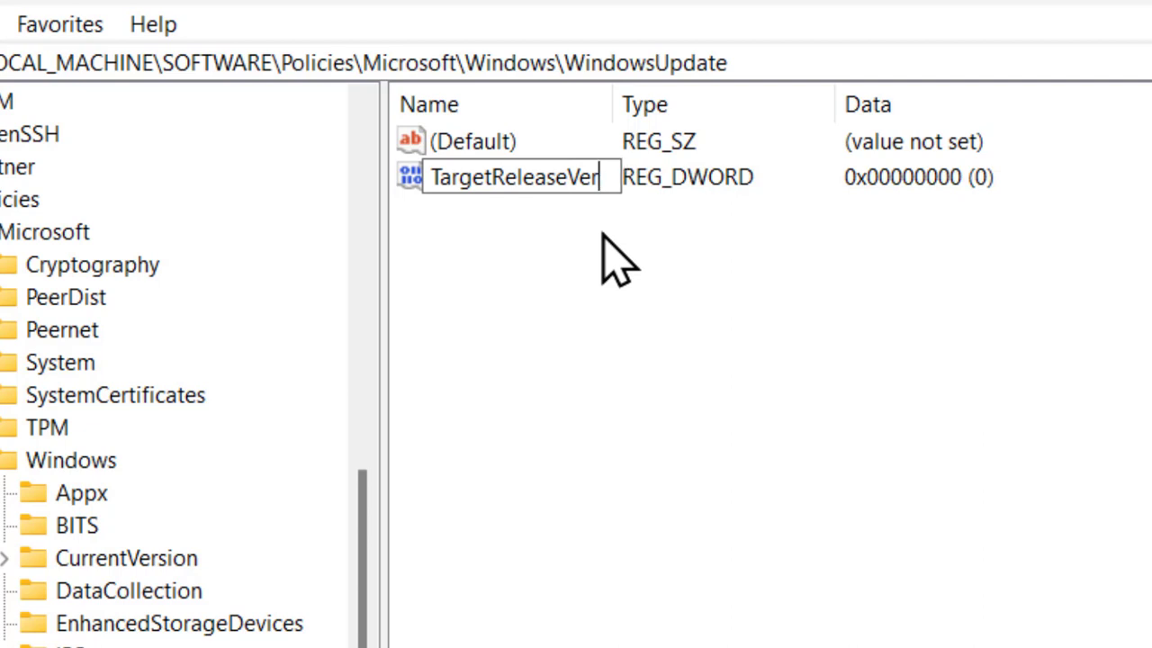
{"action": "type", "text": "sion"}
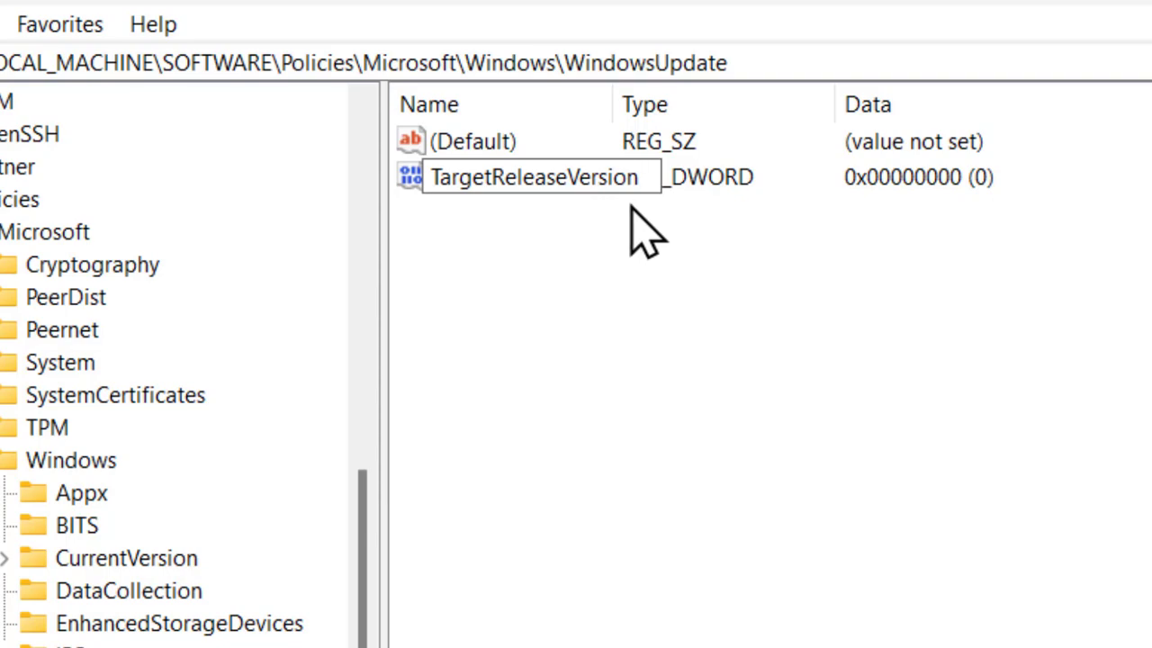
{"action": "key", "text": "Return"}
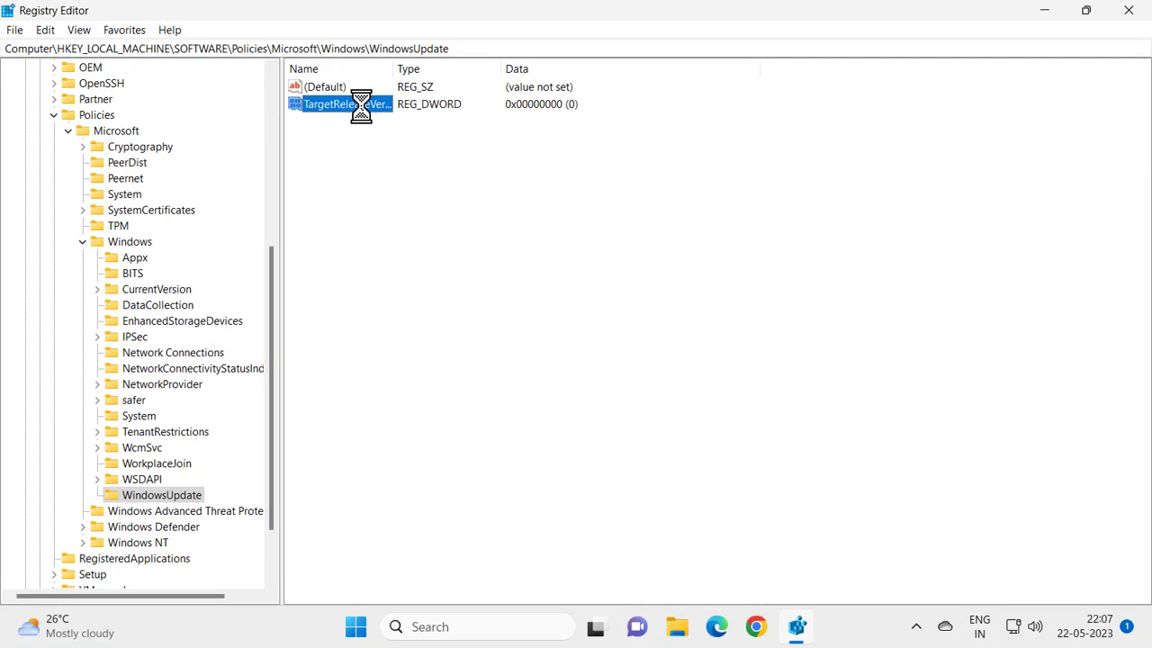
Set the value data of TargetReleaseVersion to 1 with the hexadecimal base.
{"action": "double_click", "coordinate": [360, 106]}
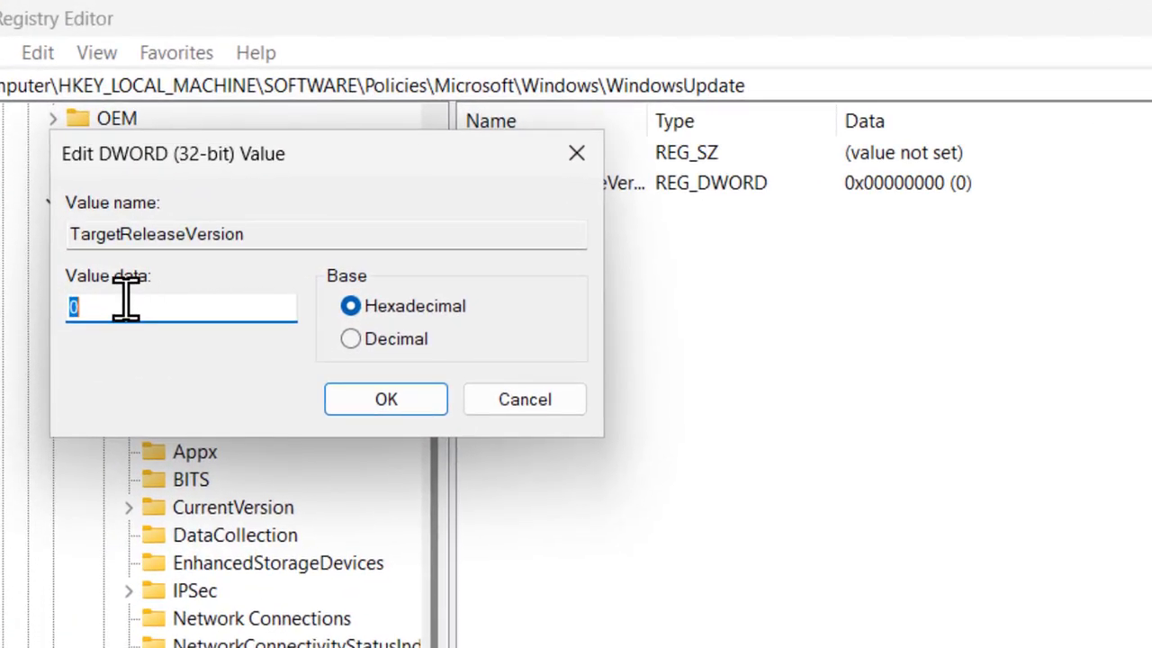
{"action": "type", "text": "1"}
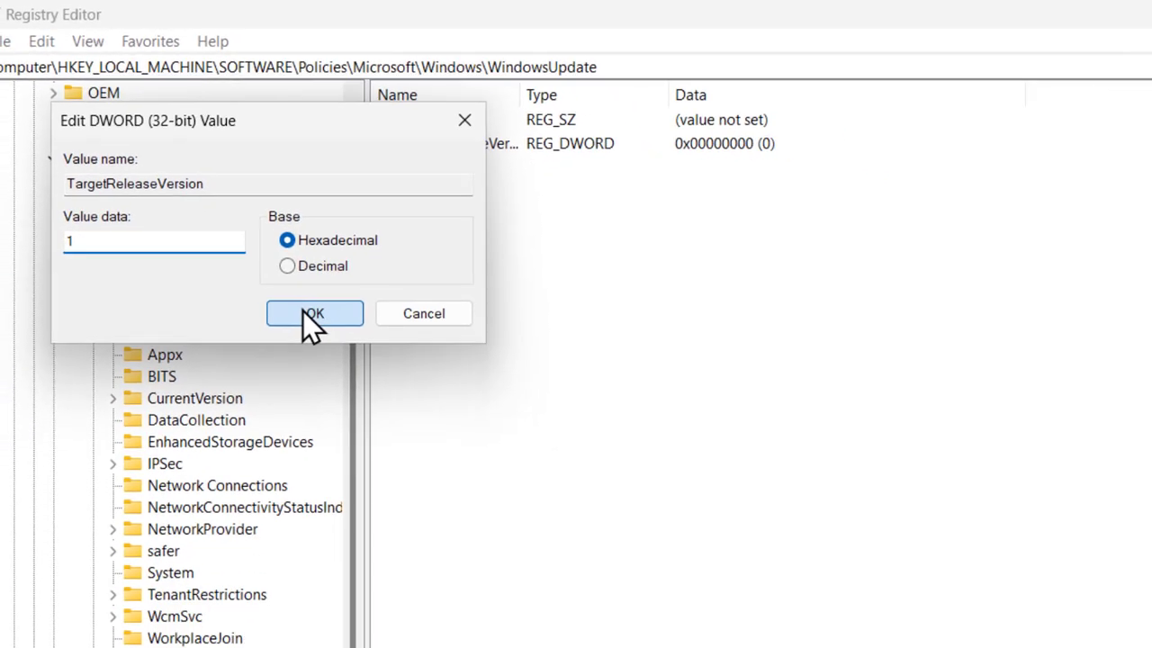
{"action": "left_click", "coordinate": [303, 311]}
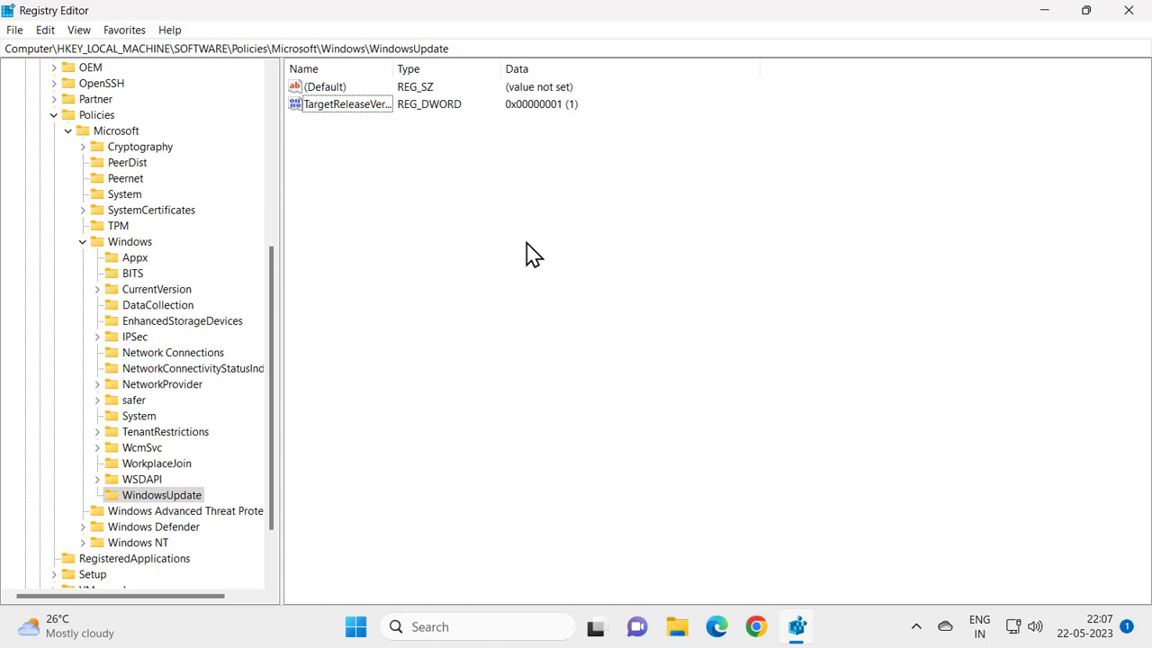
Create a string value named TargetReleaseVersionInfo in the WindowsUpdate key.
{"action": "mouse_move", "coordinate": [558, 265]}
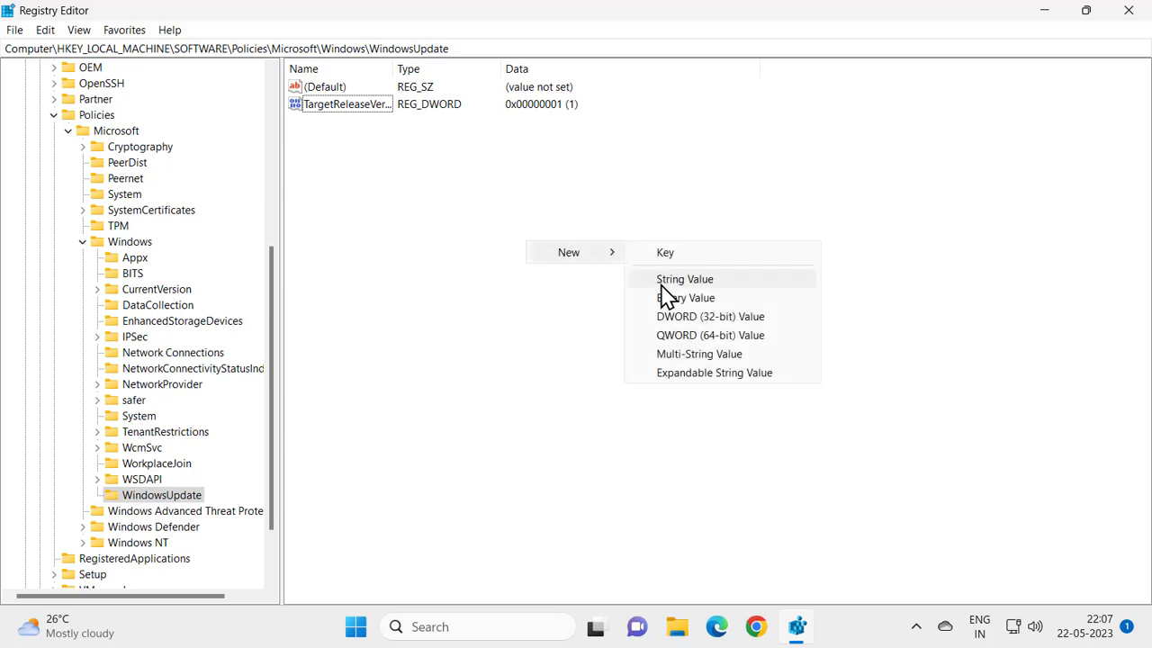
{"action": "left_click", "coordinate": [731, 287]}
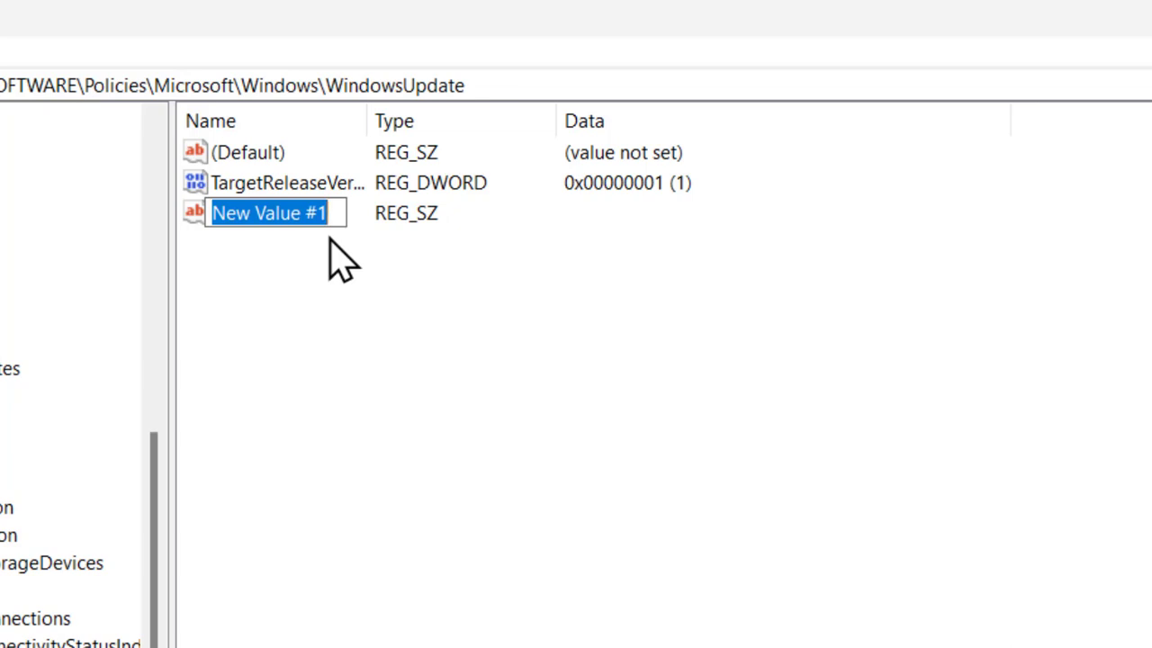
{"action": "type", "text": "T"}
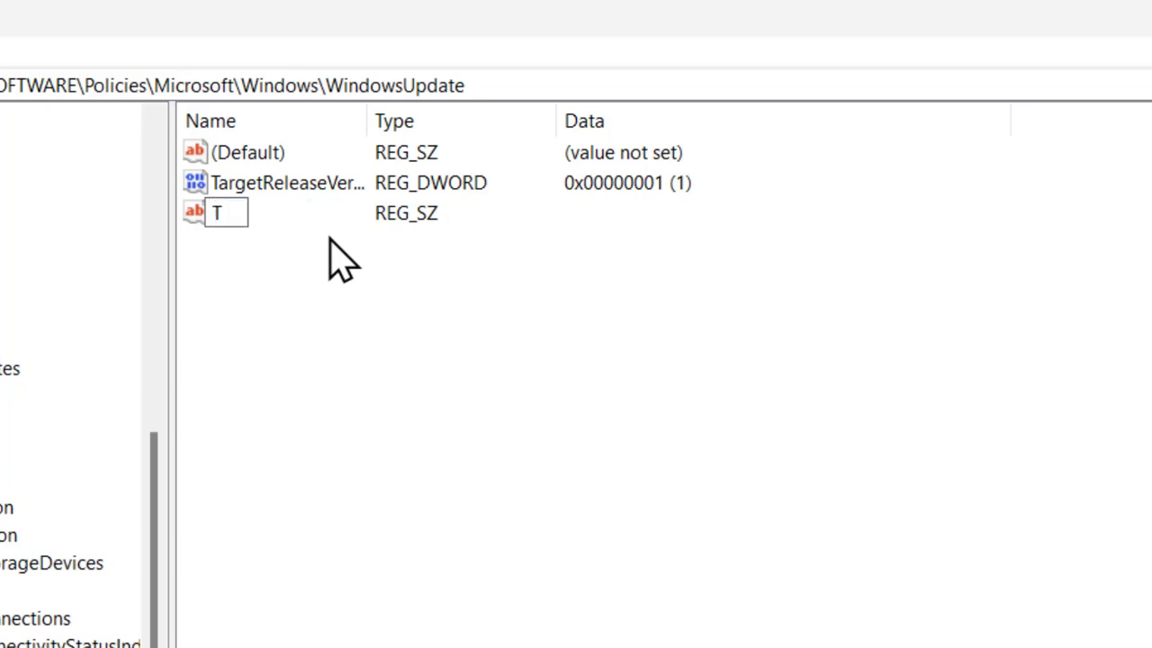
{"action": "type", "text": "arget"}
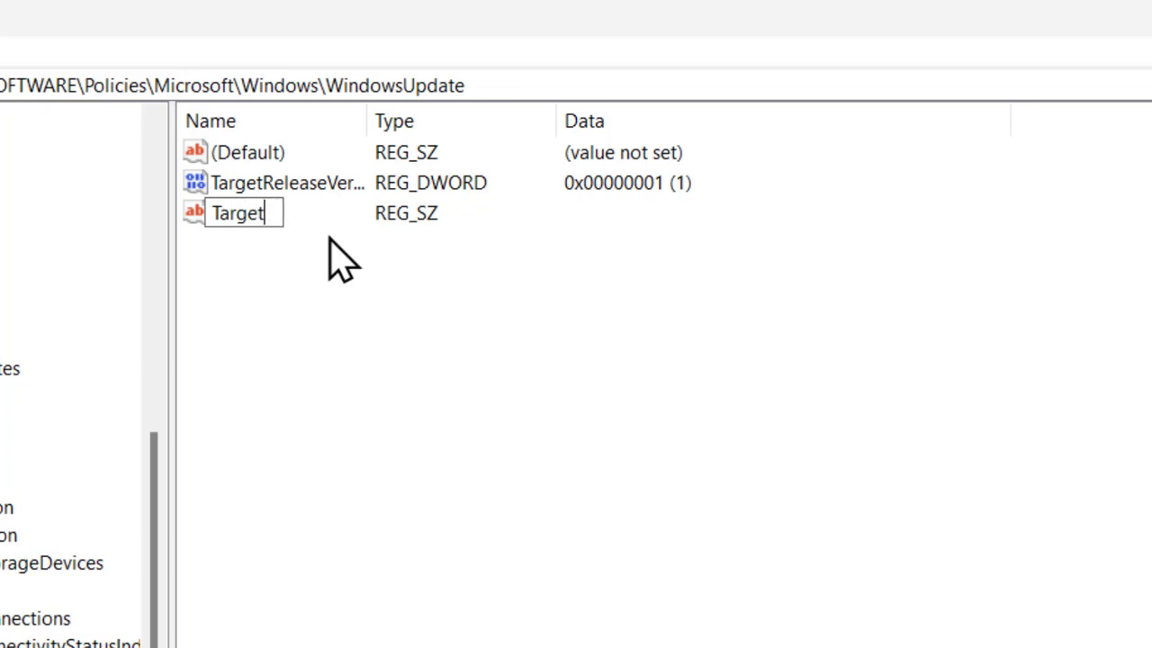
{"action": "type", "text": "Releas"}
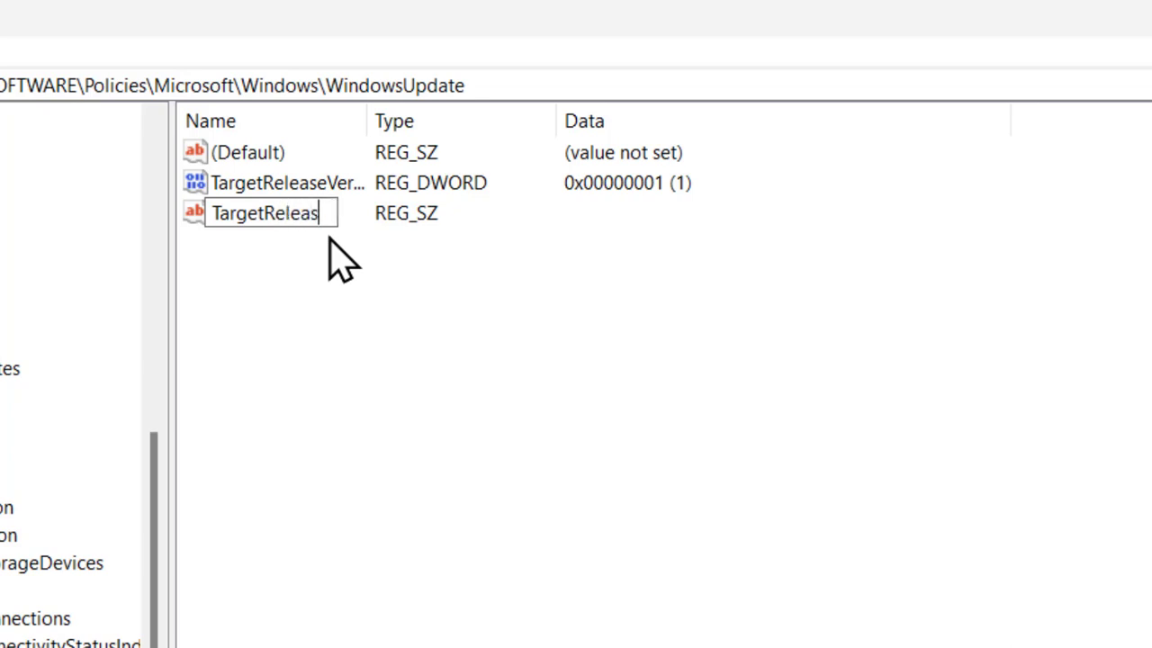
{"action": "type", "text": "e"}
{"action": "type", "text": "Vers"}
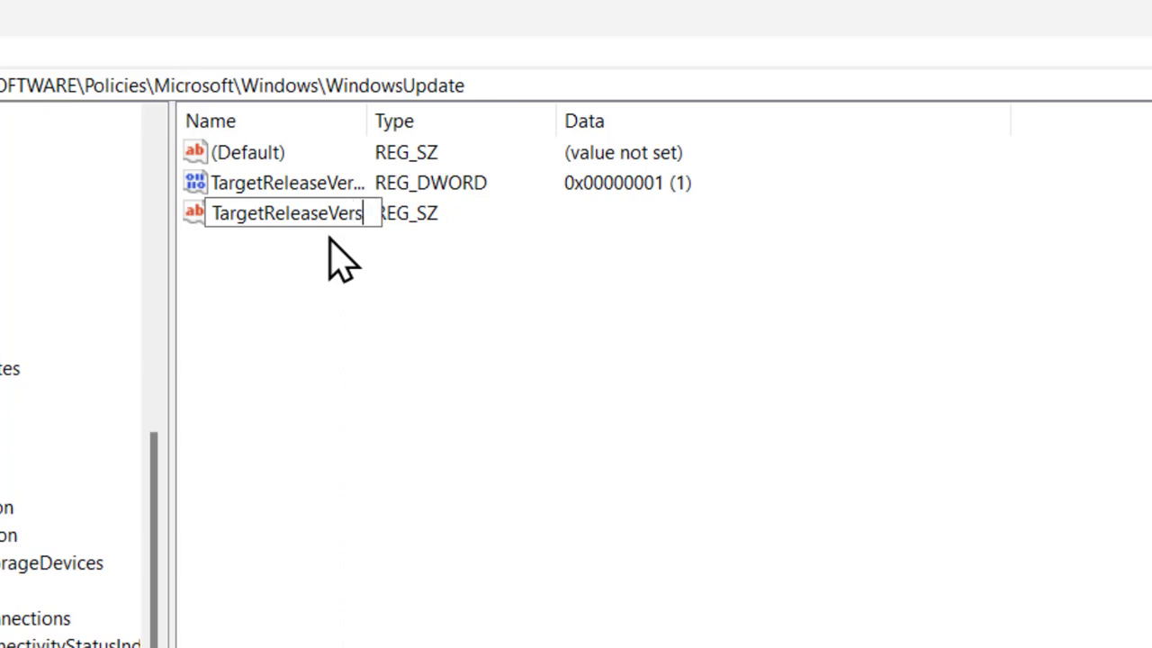
{"action": "type", "text": "ion"}
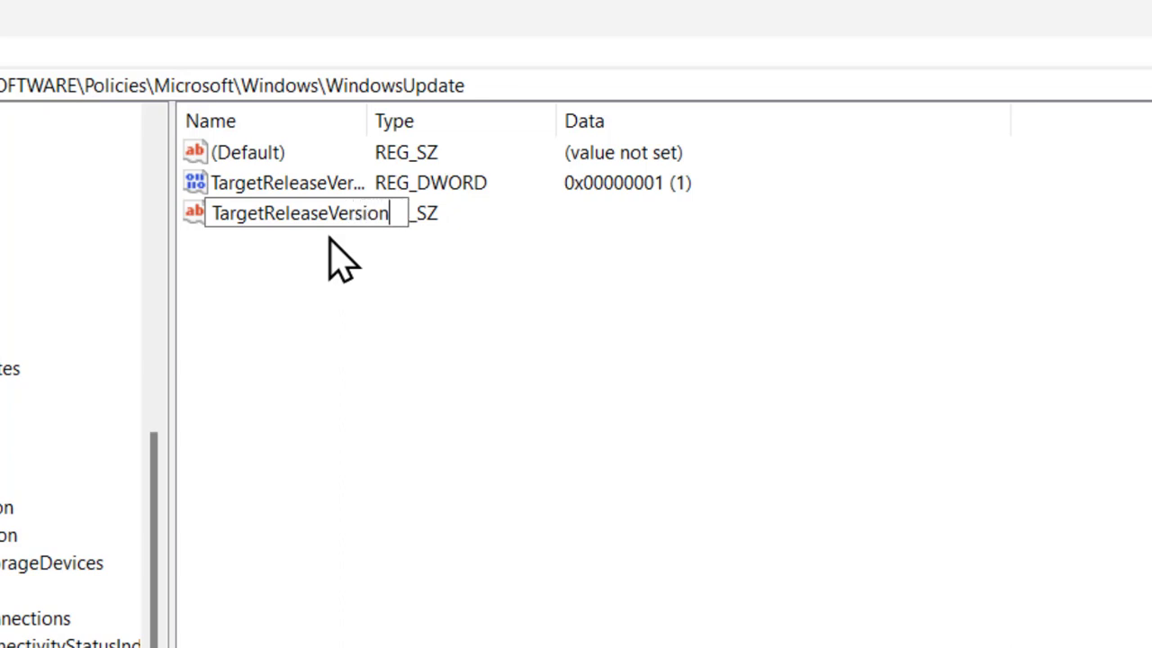
{"action": "type", "text": "Info"}
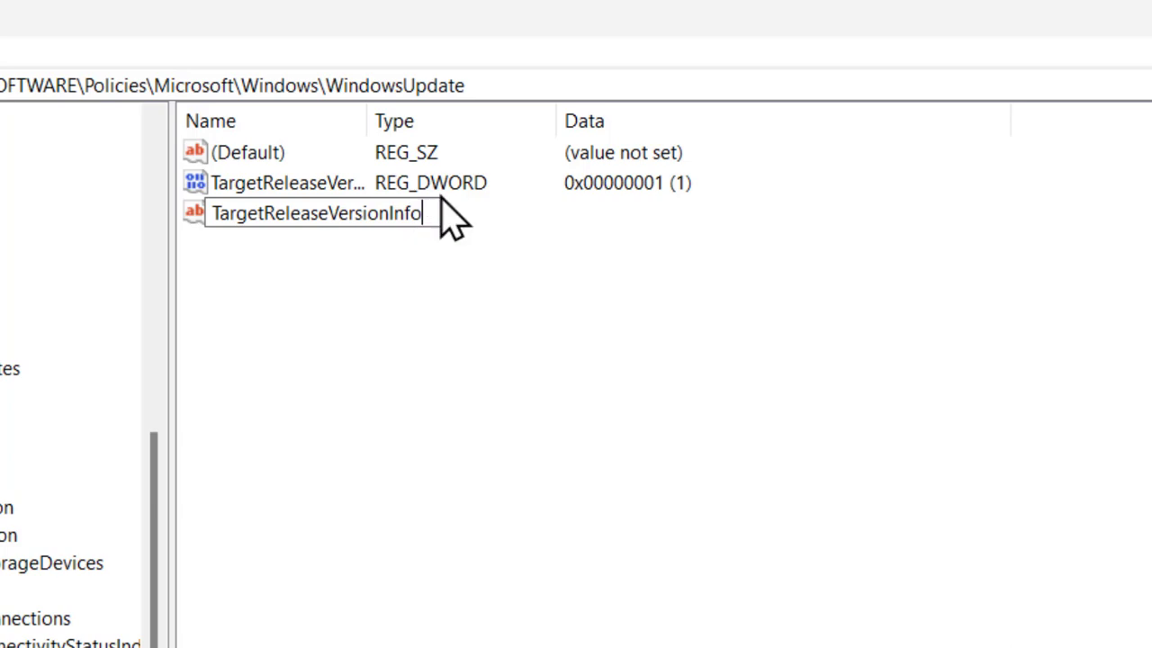
{"action": "key", "text": "Return"}
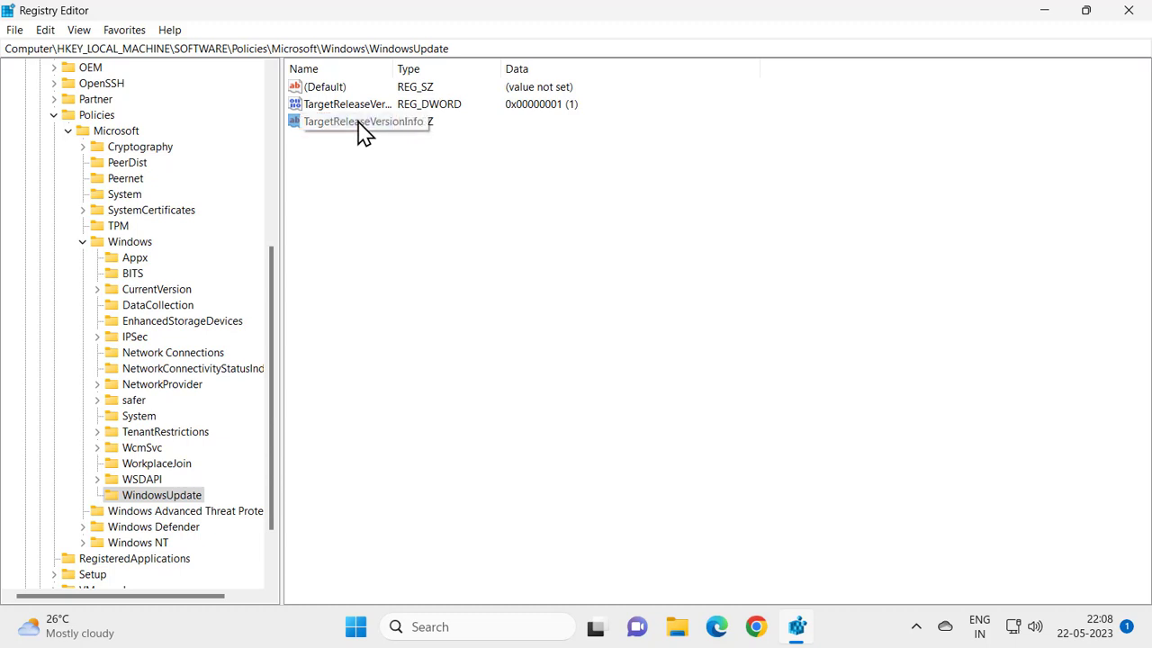
Open TargetReleaseVersionInfo for editing, and bring up the About your PC page in Settings by searching Windows for "about".
{"action": "double_click", "coordinate": [359, 124]}
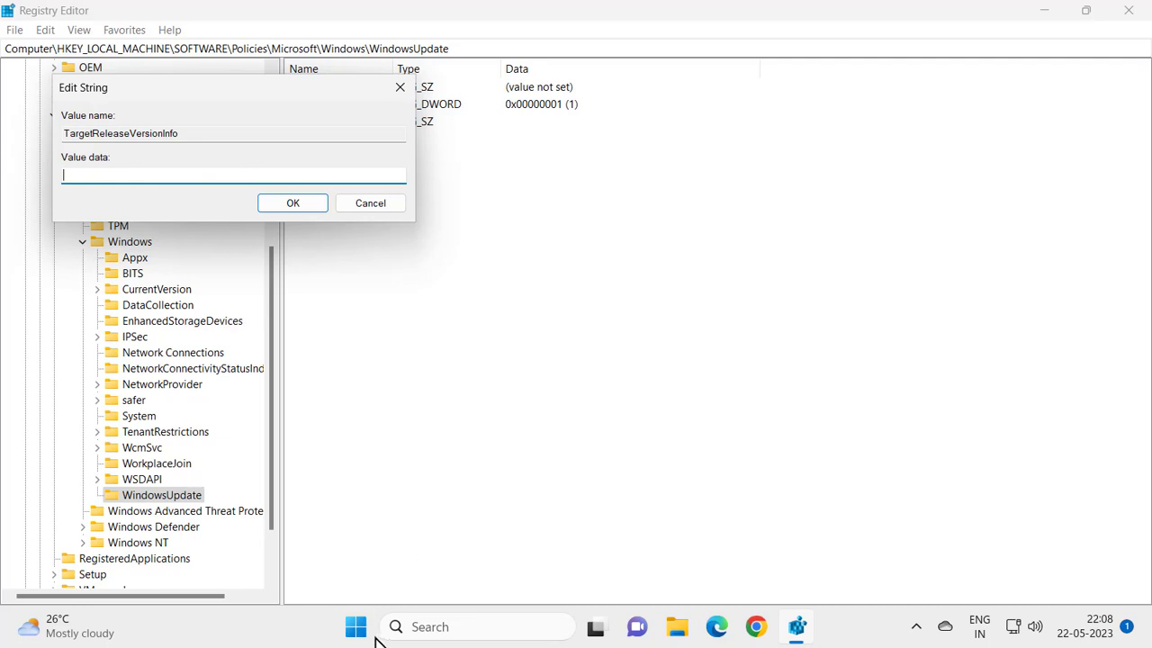
{"action": "left_click", "coordinate": [411, 626]}
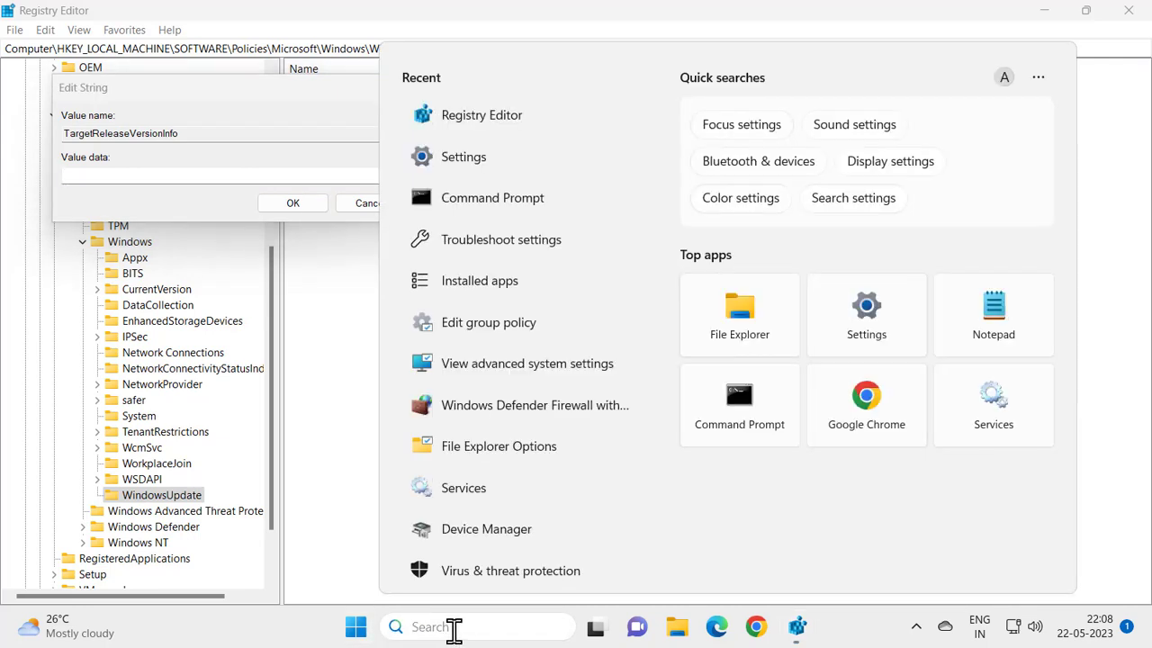
{"action": "type", "text": "about"}
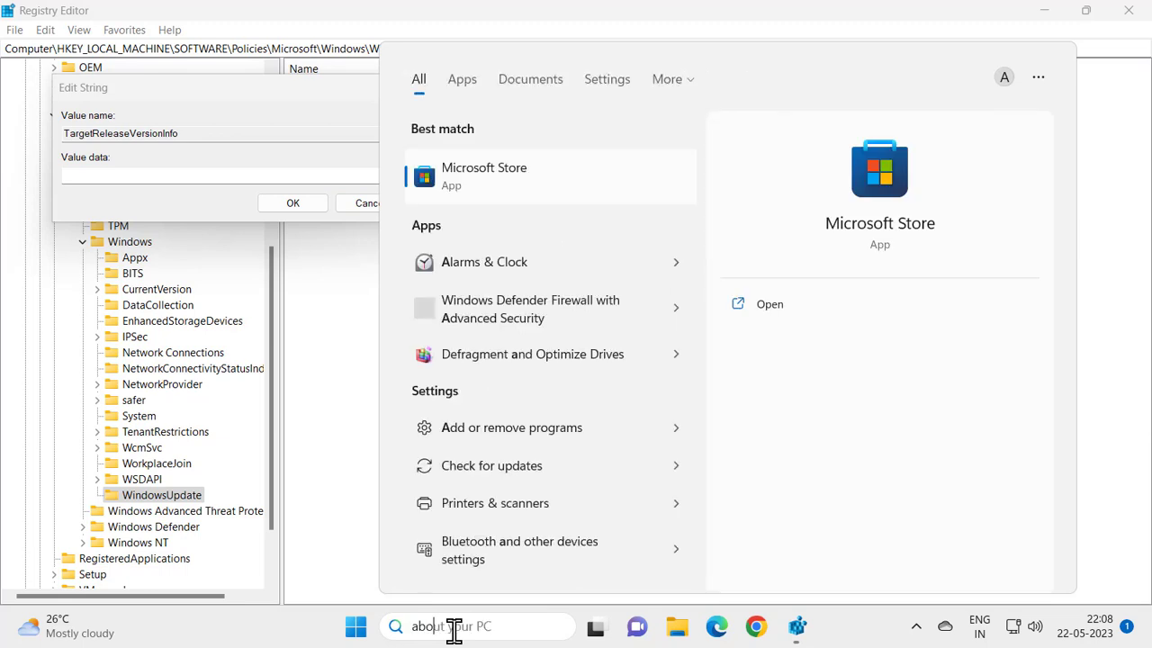
{"action": "type", "text": "yo"}
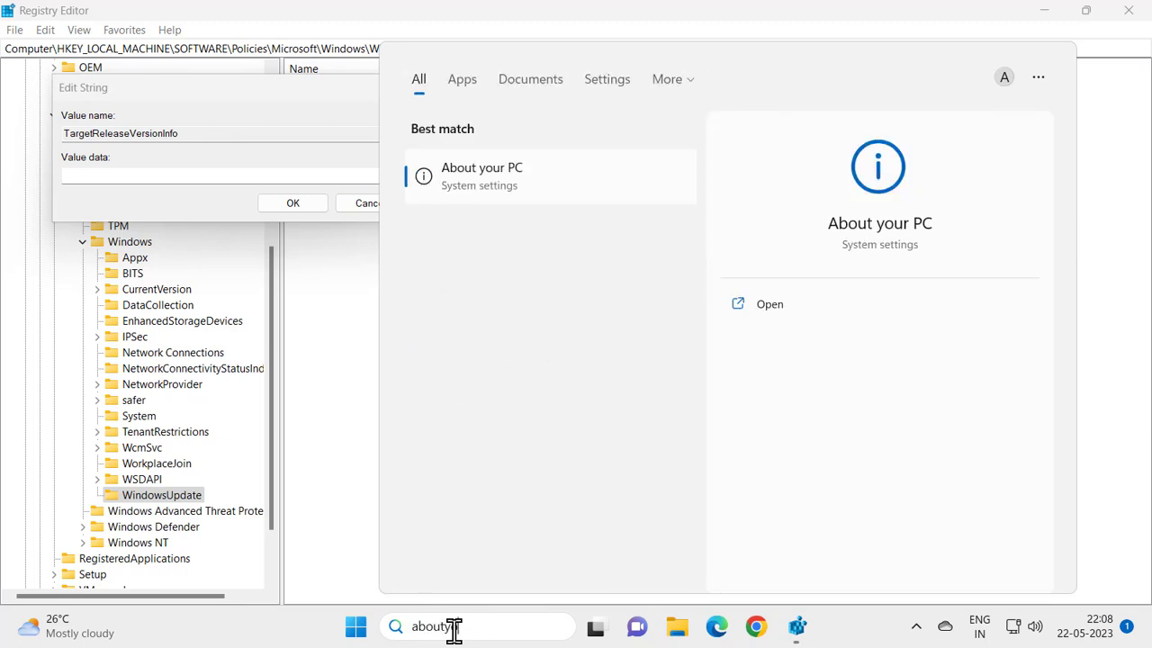
{"action": "key", "text": "BackSpace"}
{"action": "key", "text": "BackSpace"}
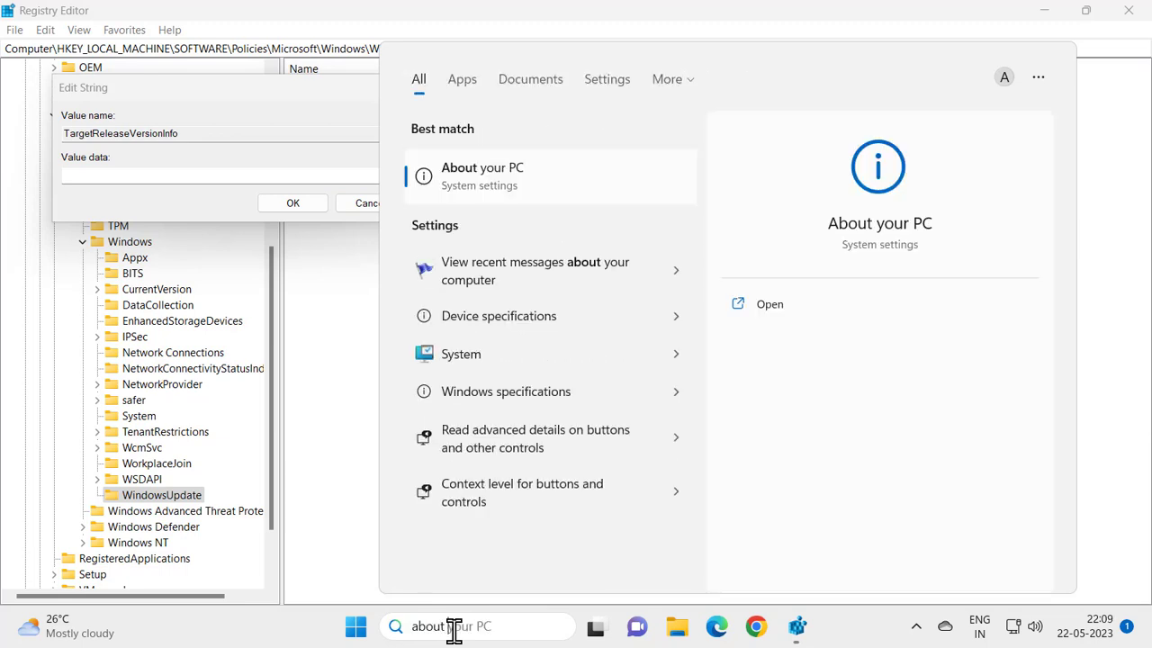
{"action": "left_click", "coordinate": [483, 189]}
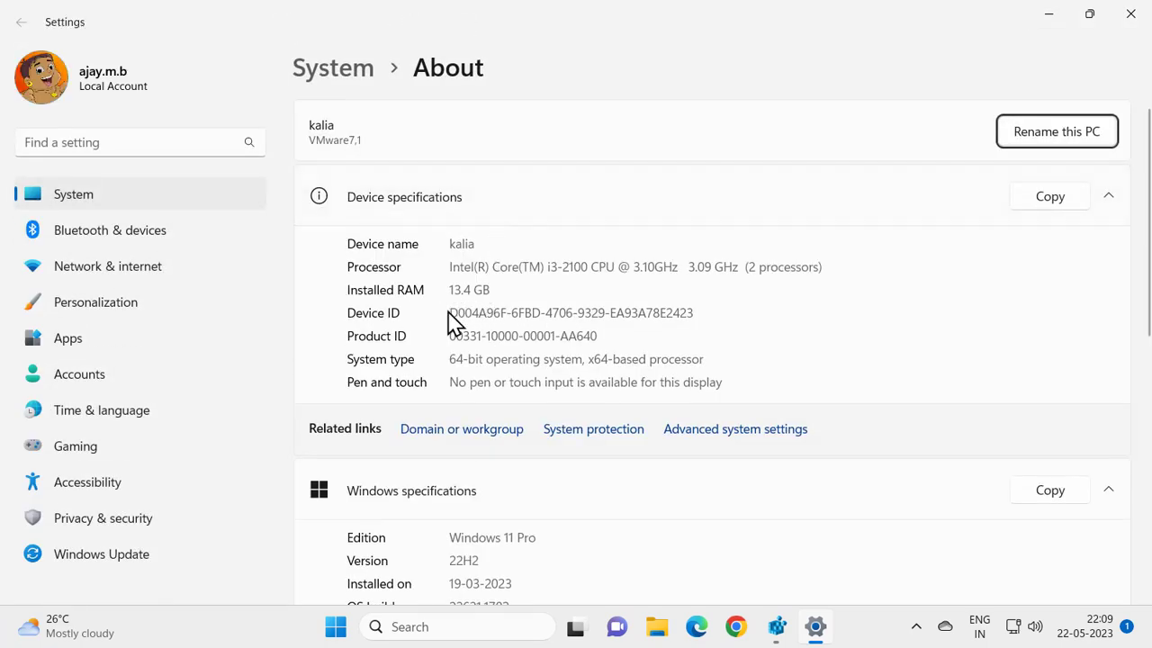
Copy the Version entry from the Windows specifications and close Settings to return to Registry Editor.
{"action": "scroll", "coordinate": [452, 320], "scroll_direction": "down", "scroll_amount": 3}
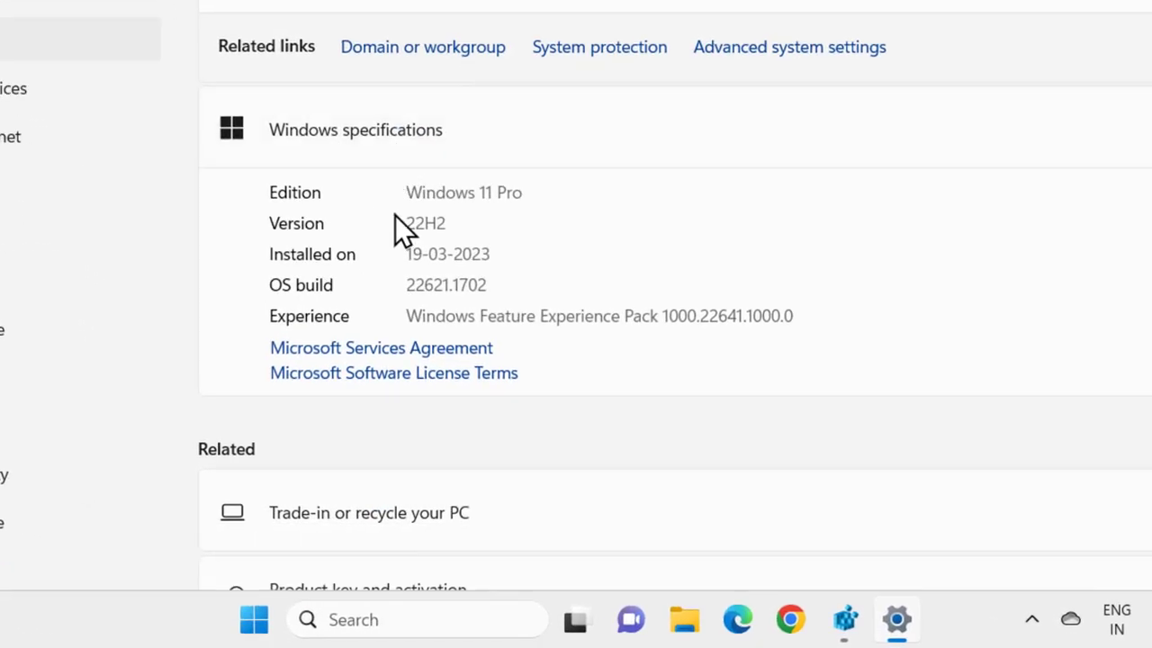
{"action": "left_click_drag", "start_coordinate": [407, 220], "coordinate": [460, 224]}
{"action": "left_click", "coordinate": [331, 251]}
{"action": "left_click_drag", "start_coordinate": [406, 223], "coordinate": [474, 224]}
{"action": "right_click", "coordinate": [448, 234]}
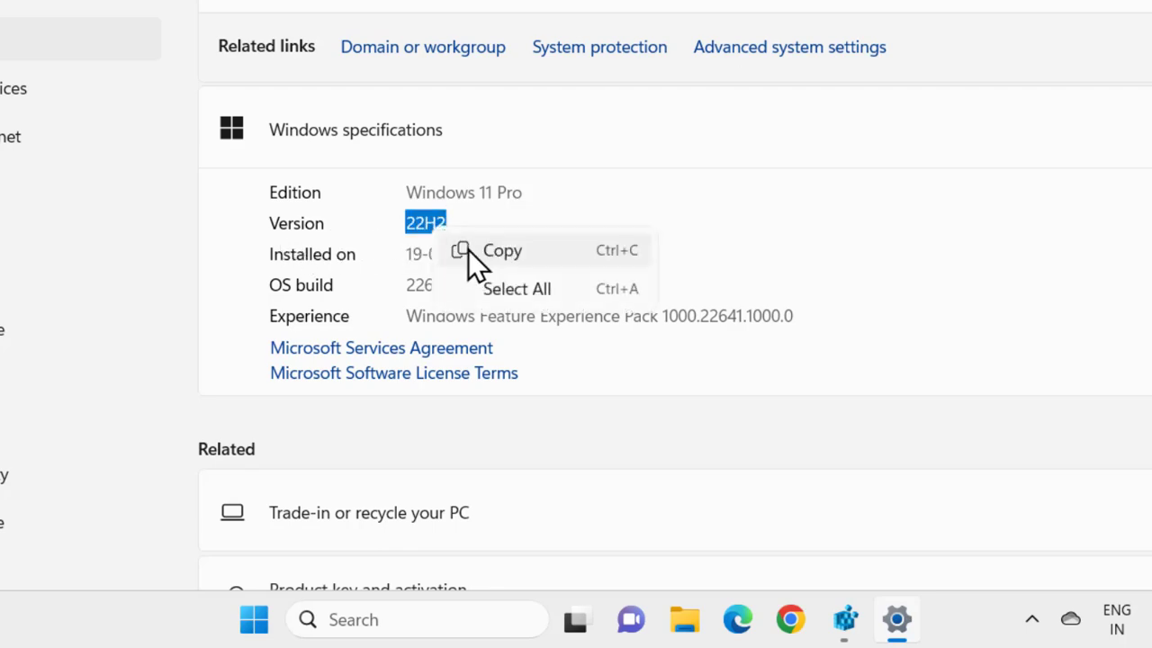
{"action": "left_click", "coordinate": [469, 251]}
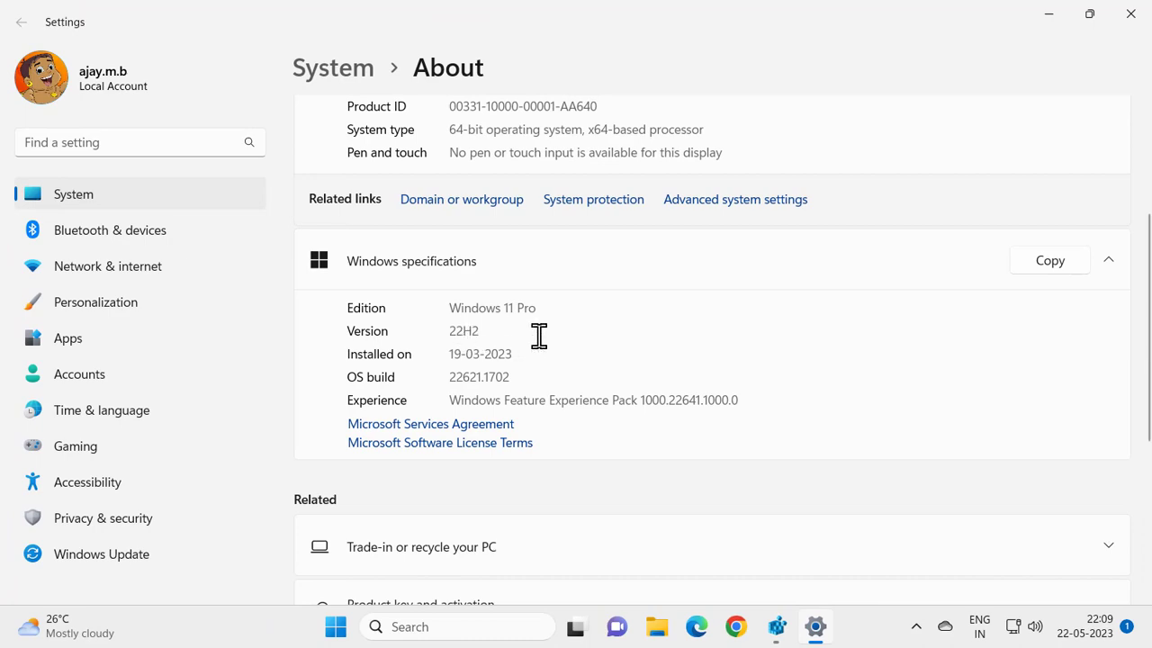
{"action": "left_click", "coordinate": [1136, 20]}
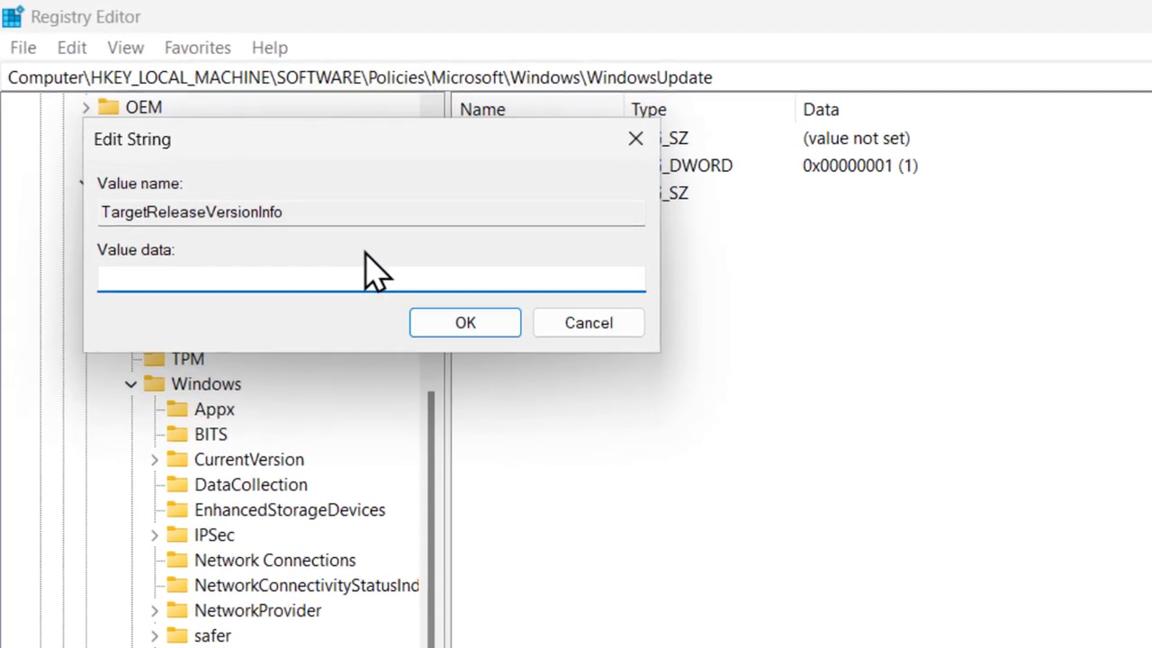
Paste the copied version 22H2 as the value data of TargetReleaseVersionInfo and confirm the edit.
{"action": "right_click", "coordinate": [195, 282]}
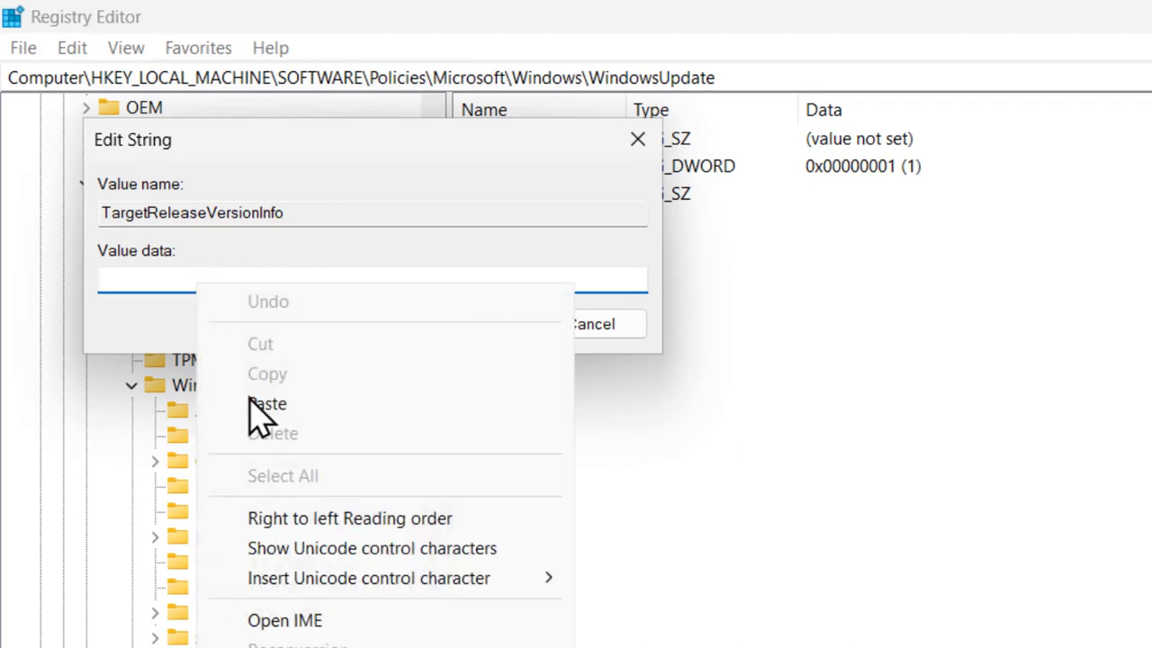
{"action": "left_click", "coordinate": [263, 407]}
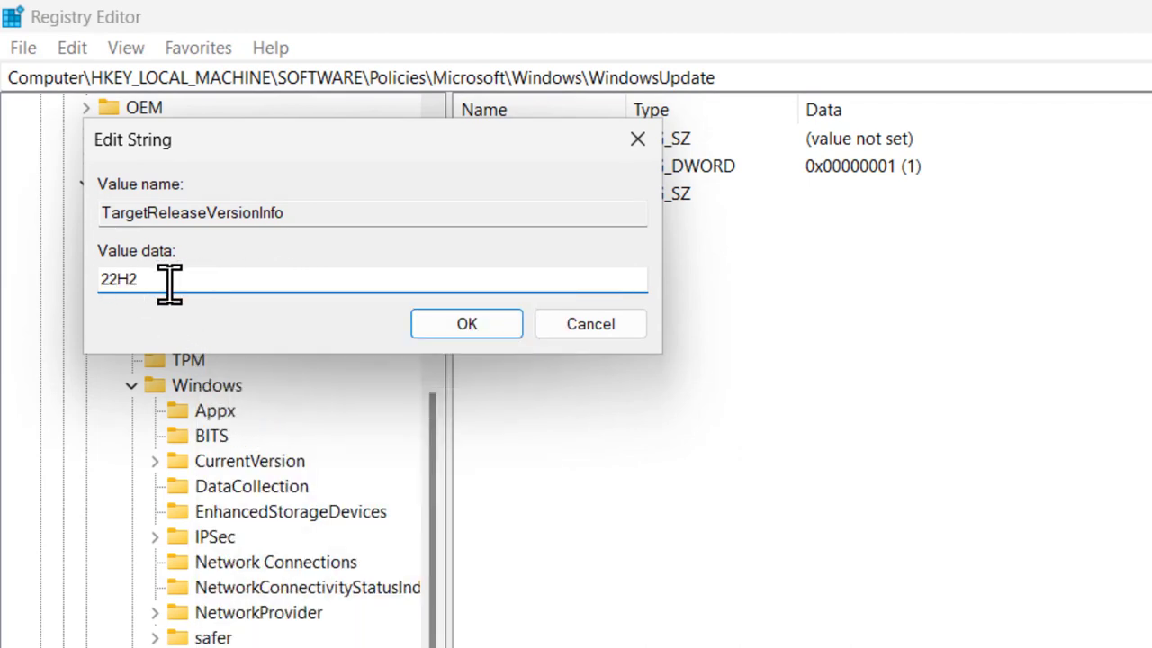
{"action": "left_click", "coordinate": [447, 327]}
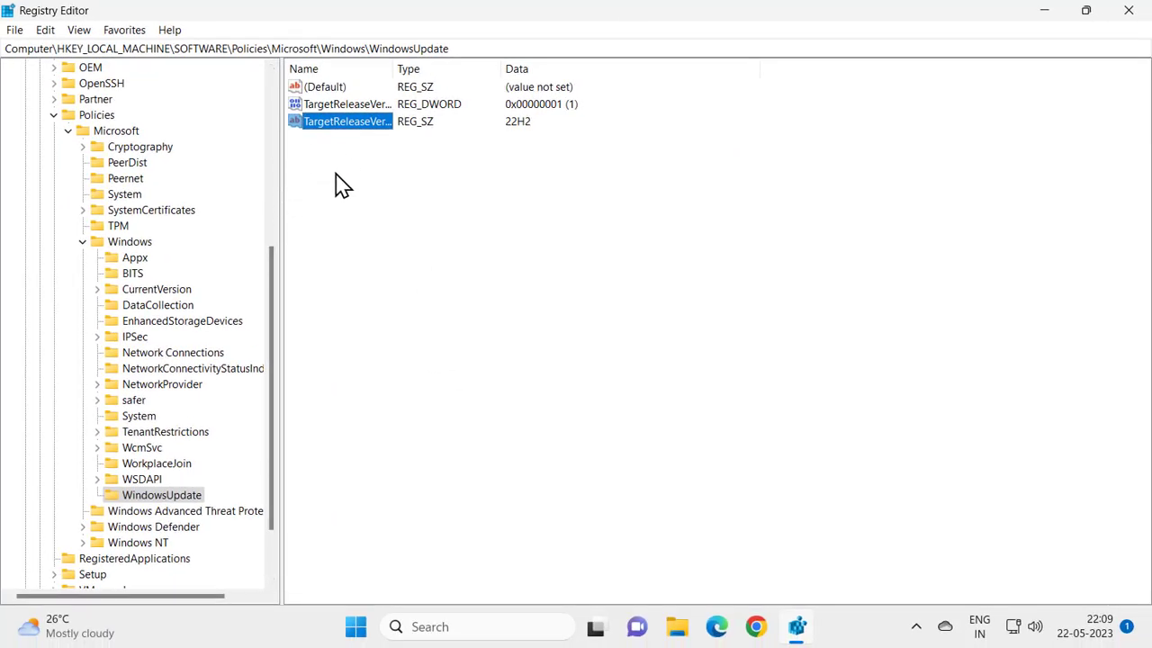
Collapse the expanded registry keys up to HKEY_LOCAL_MACHINE and close Registry Editor.
{"action": "left_click", "coordinate": [83, 241]}
{"action": "left_click", "coordinate": [70, 303]}
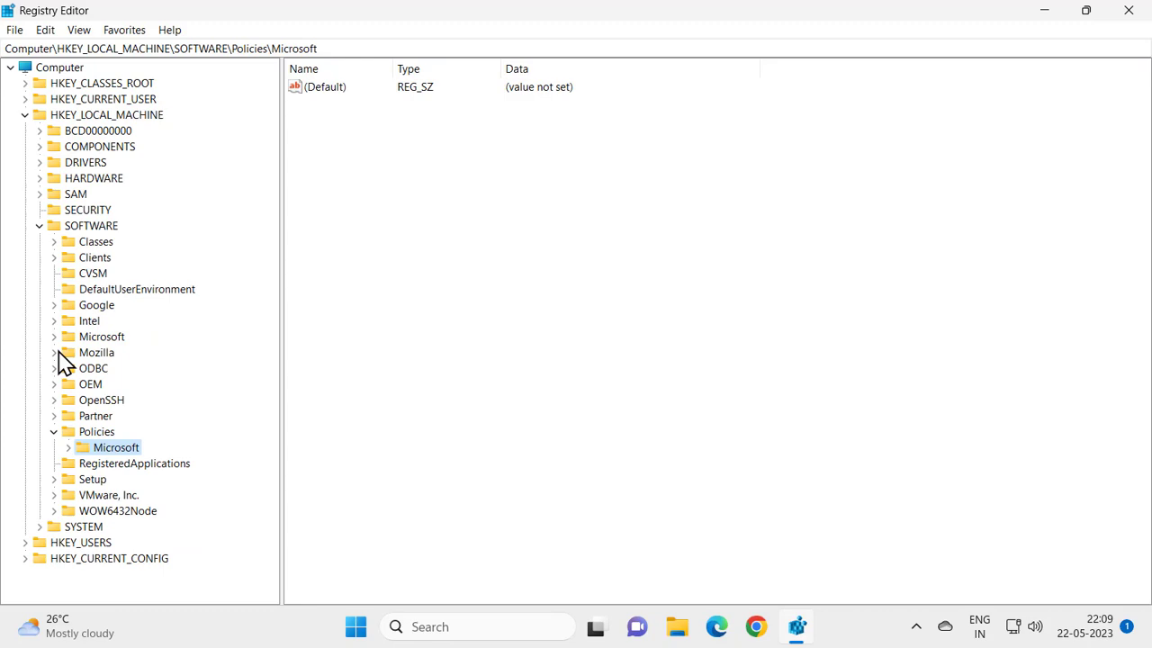
{"action": "left_click", "coordinate": [54, 432]}
{"action": "left_click", "coordinate": [40, 226]}
{"action": "left_click", "coordinate": [25, 115]}
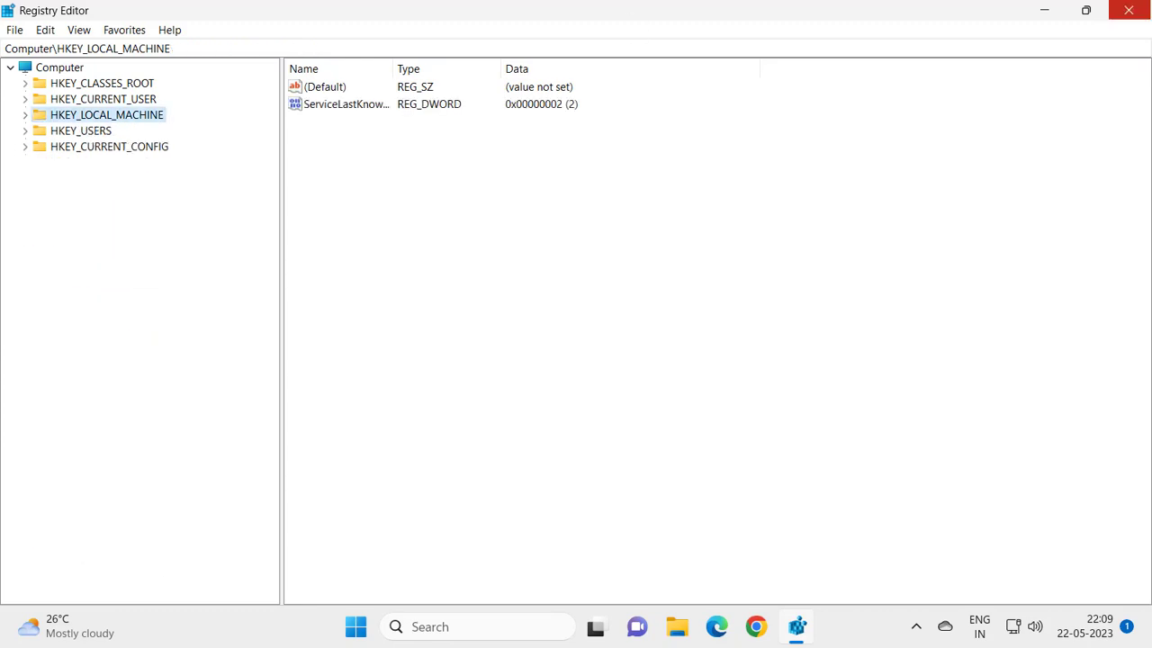
{"action": "left_click", "coordinate": [1128, 10]}
Restart the computer to apply the registry changes.
{"action": "left_click", "coordinate": [376, 629]}
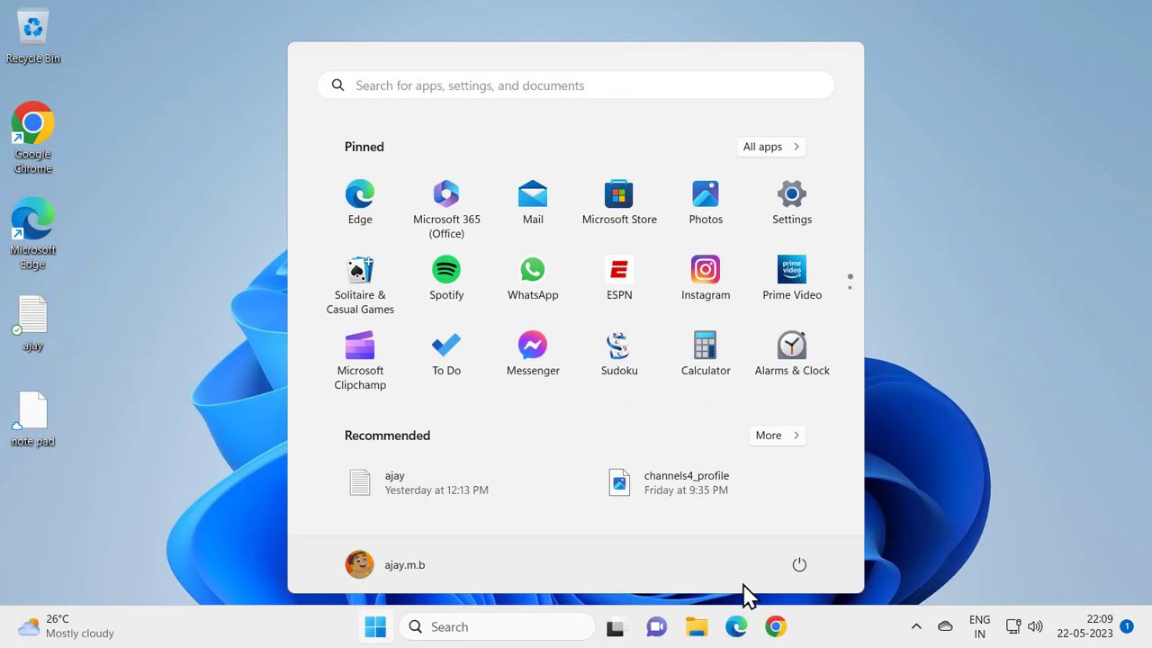
{"action": "left_click", "coordinate": [801, 572]}
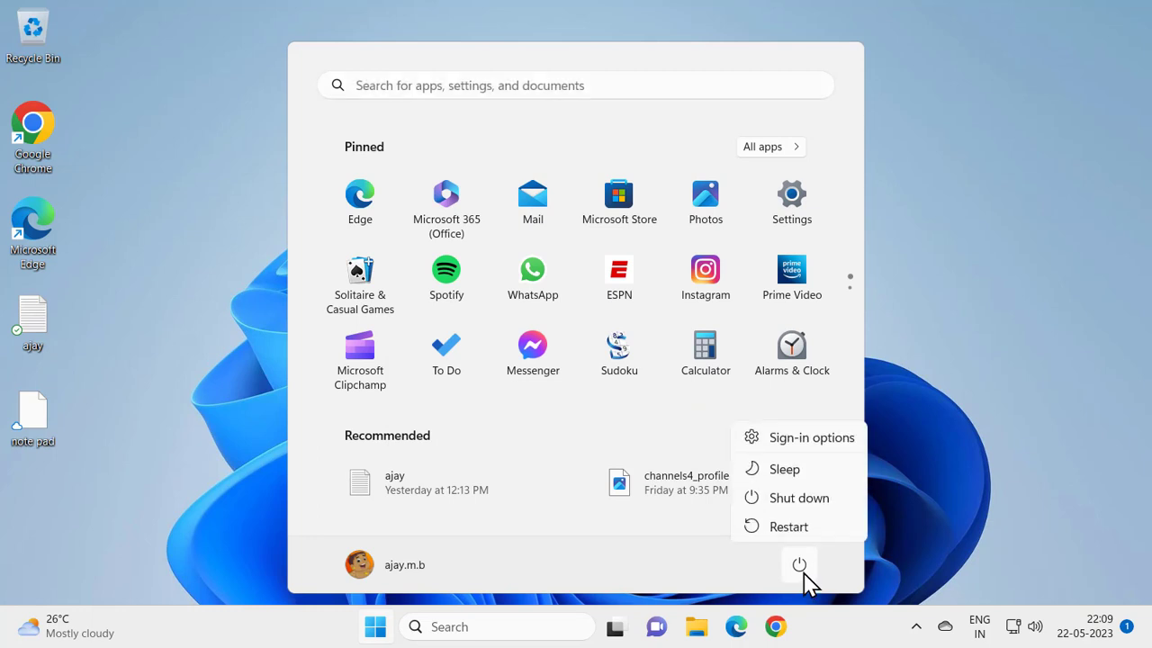
{"action": "left_click", "coordinate": [800, 528]}
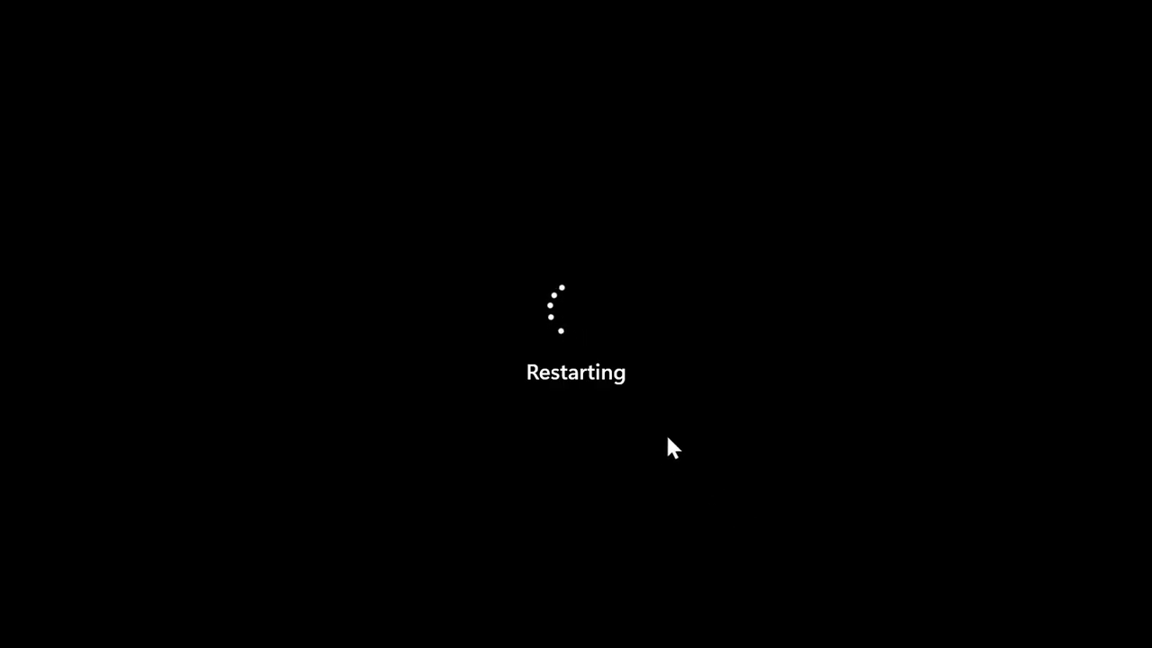